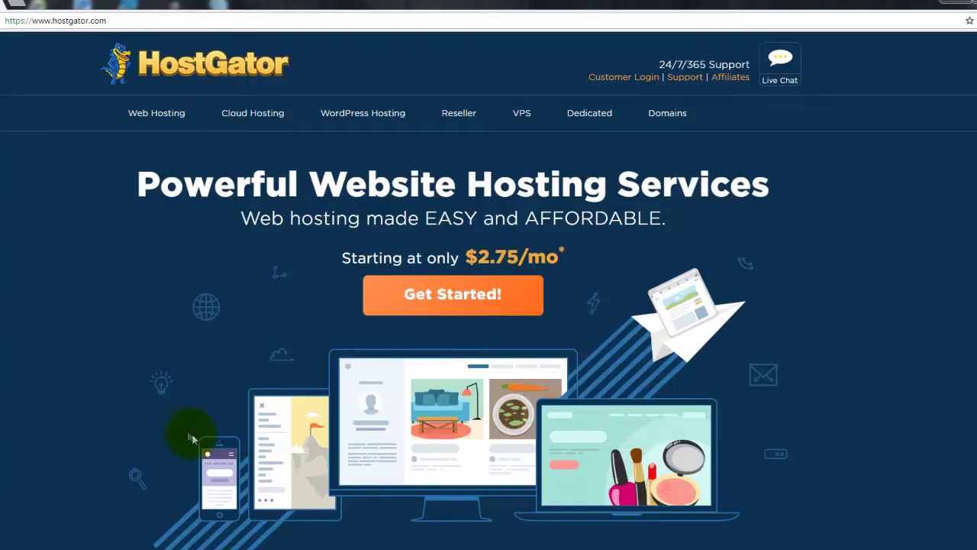
Step: Open the shared web hosting plans and start an order for the Baby plan
{"action": "left_click", "coordinate": [157, 116]}
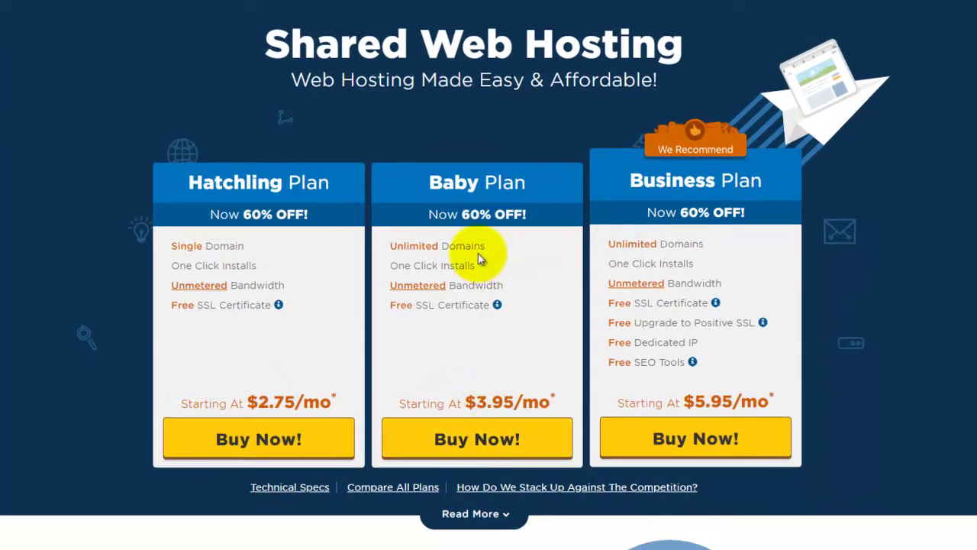
{"action": "left_click_drag", "start_coordinate": [416, 213], "coordinate": [530, 218]}
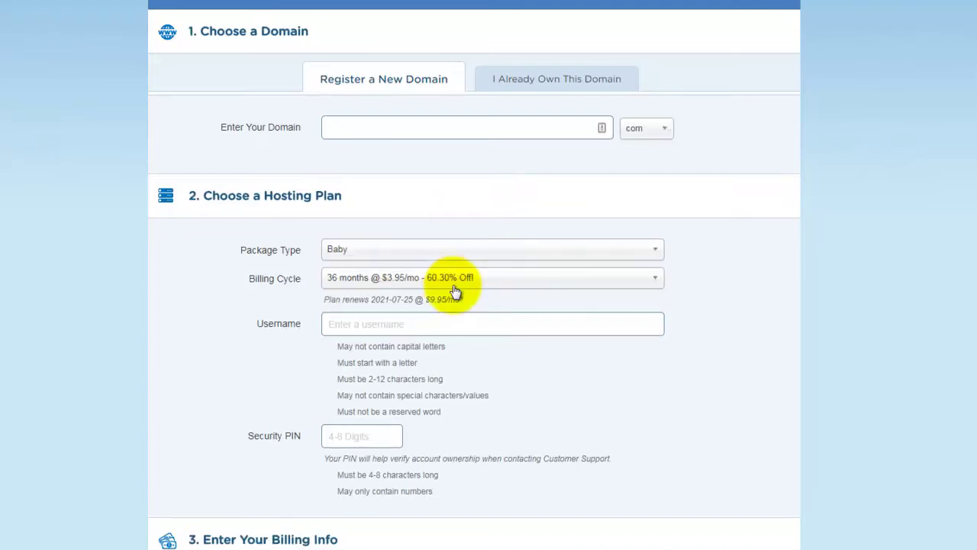
{"action": "scroll", "coordinate": [453, 290], "scroll_direction": "down", "scroll_amount": 2}
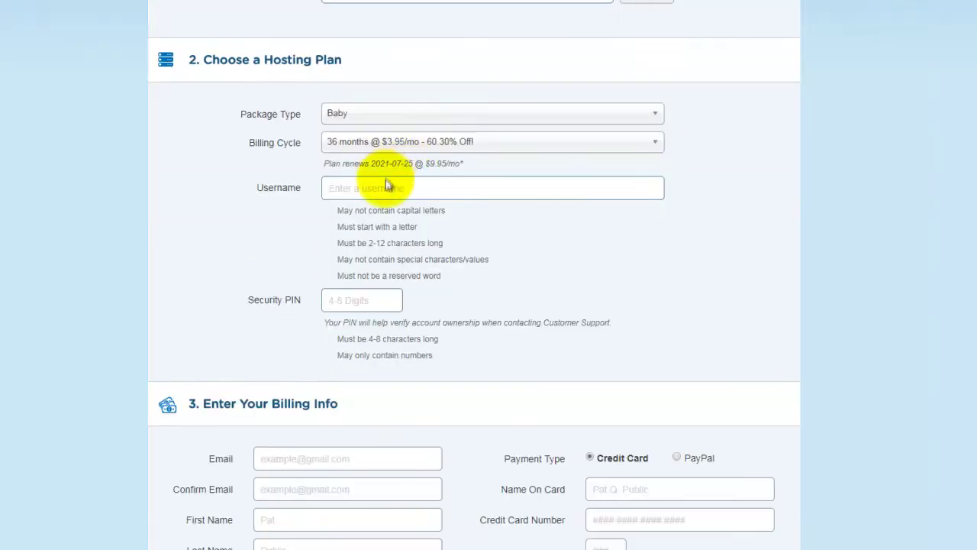
{"action": "scroll", "coordinate": [197, 284], "scroll_direction": "up", "scroll_amount": 2}
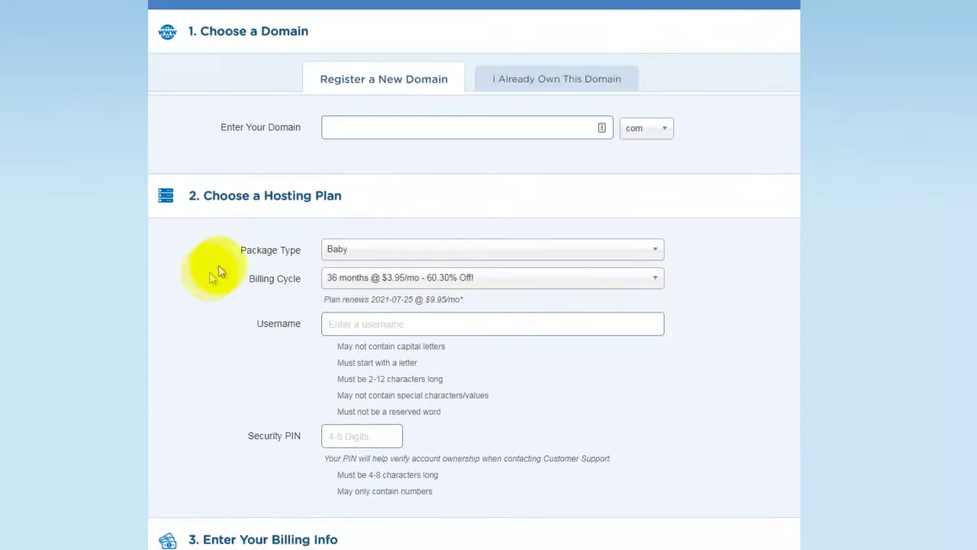
Step: Look up the new domain mylikeddomain with the com extension and add it to the order
{"action": "left_click", "coordinate": [356, 126]}
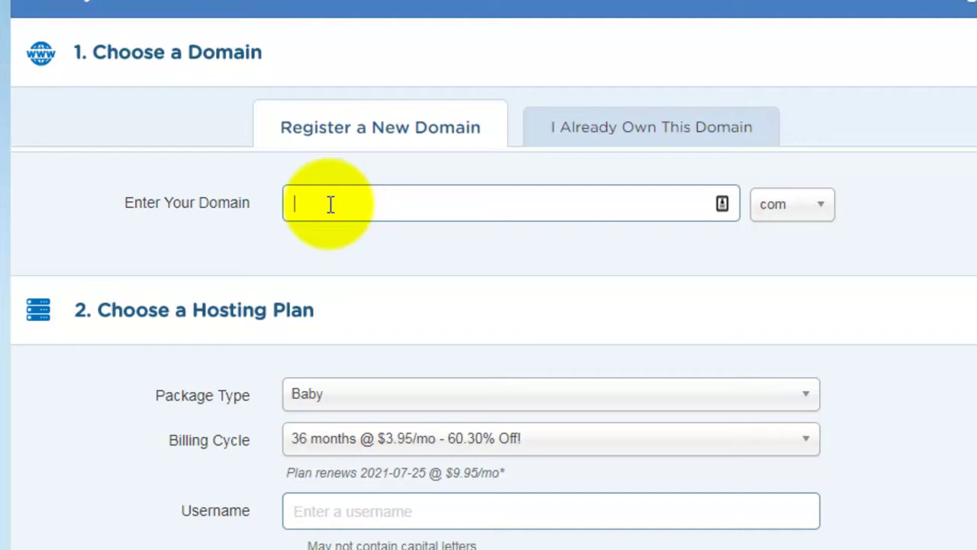
{"action": "type", "text": "mylikeddomain"}
{"action": "left_click", "coordinate": [797, 217]}
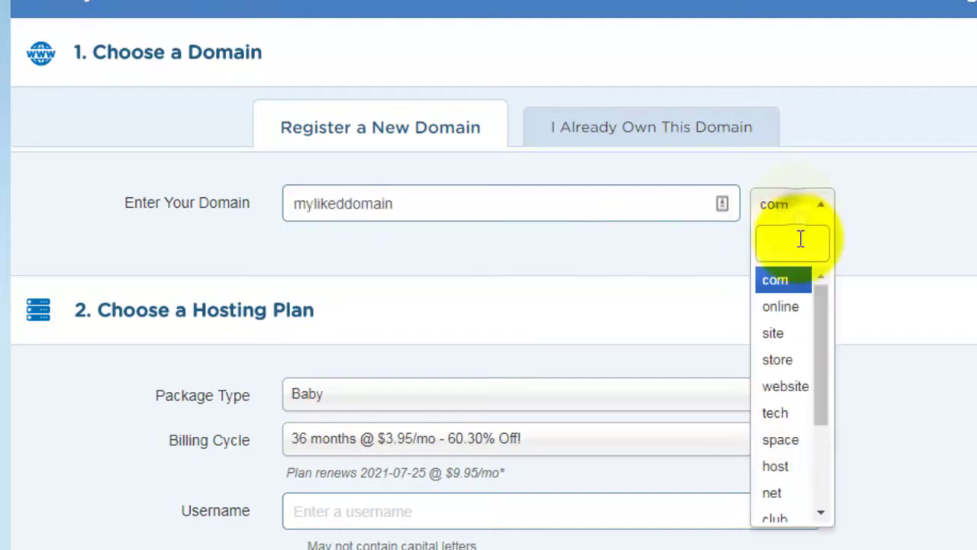
{"action": "left_click", "coordinate": [785, 279]}
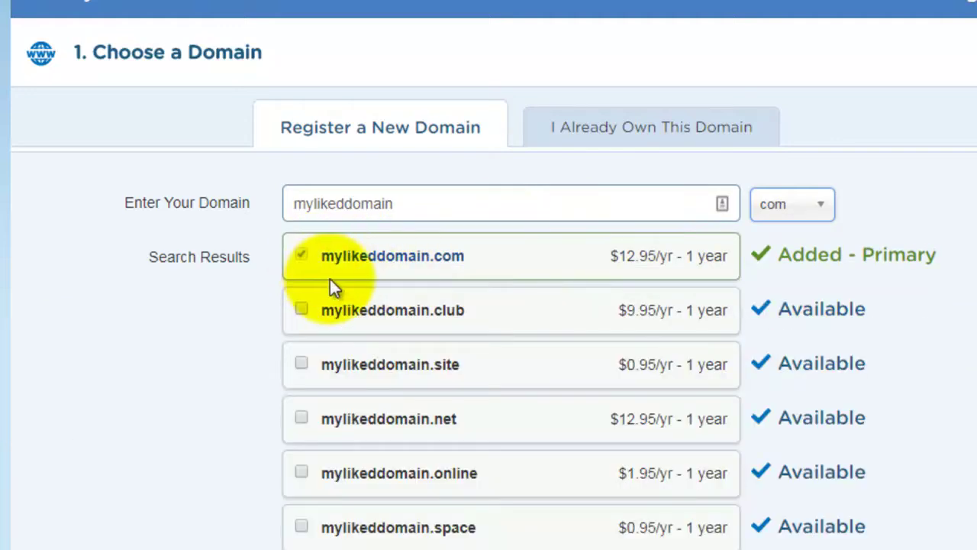
Step: Choose the Baby package for the hosting plan and set its billing cycle to 6 months
{"action": "scroll", "coordinate": [449, 403], "scroll_direction": "down", "scroll_amount": 4}
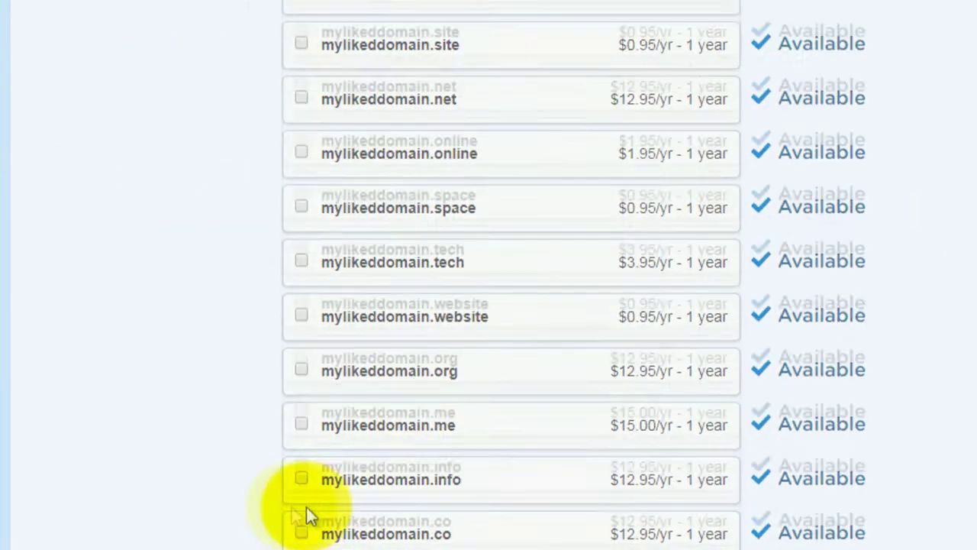
{"action": "scroll", "coordinate": [309, 515], "scroll_direction": "down", "scroll_amount": 3}
{"action": "scroll", "coordinate": [203, 458], "scroll_direction": "up", "scroll_amount": 2}
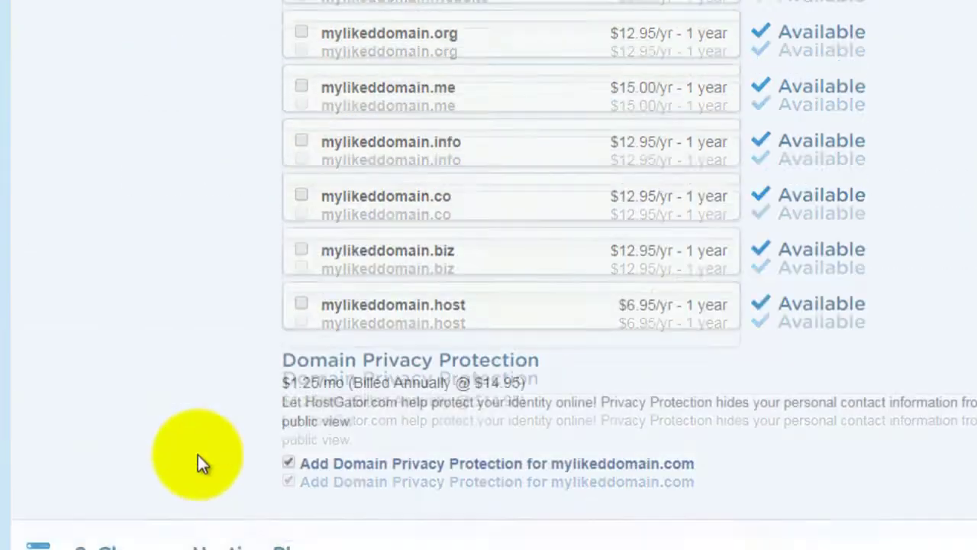
{"action": "scroll", "coordinate": [200, 458], "scroll_direction": "down", "scroll_amount": 5}
{"action": "left_click", "coordinate": [362, 161]}
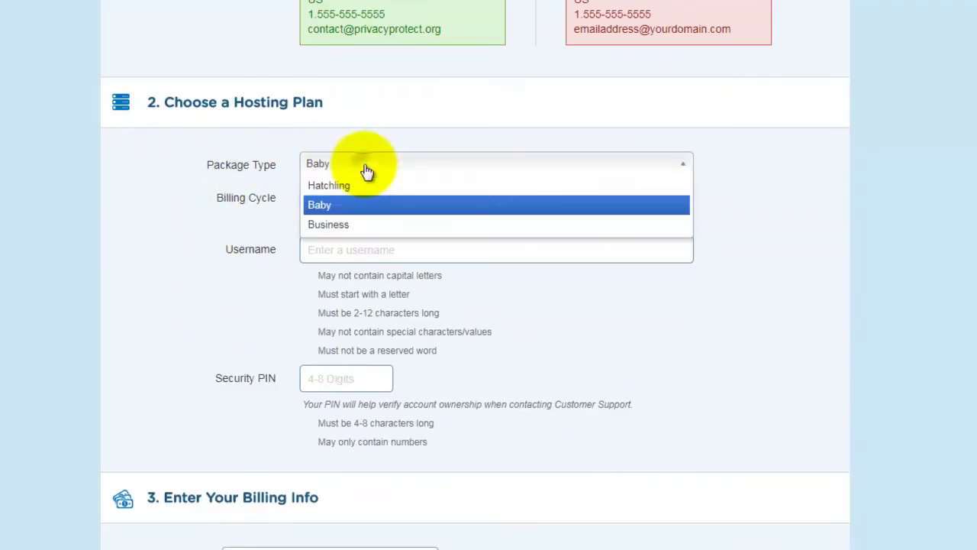
{"action": "left_click", "coordinate": [336, 206]}
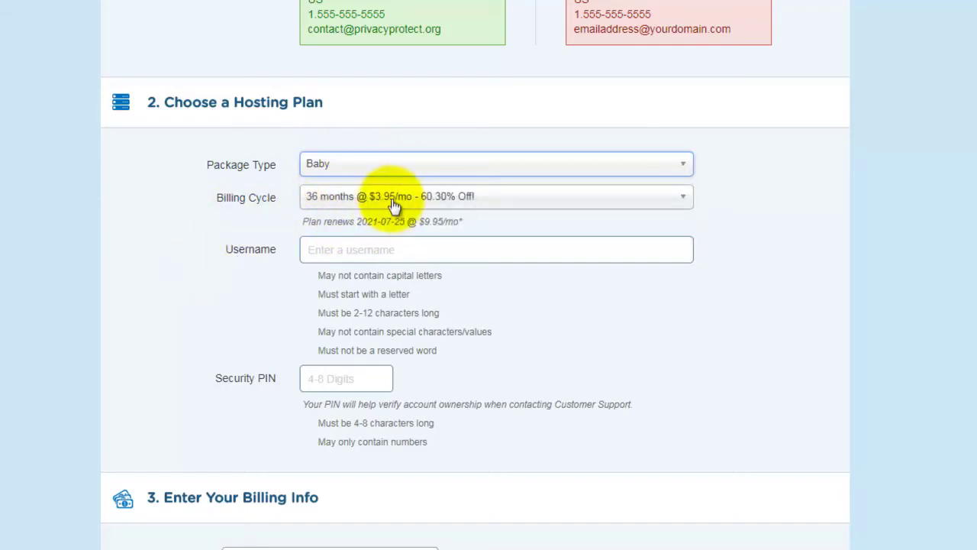
{"action": "left_click", "coordinate": [351, 203]}
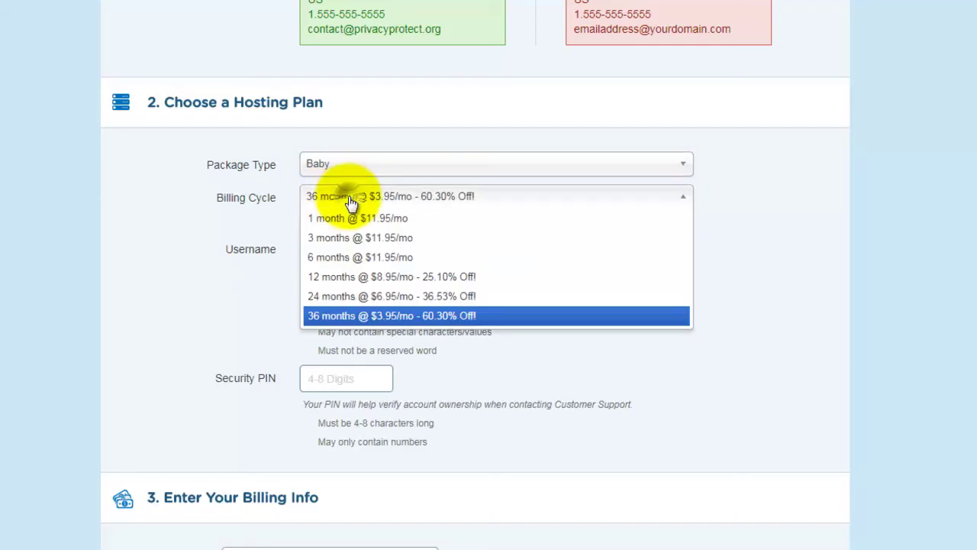
{"action": "left_click", "coordinate": [338, 259]}
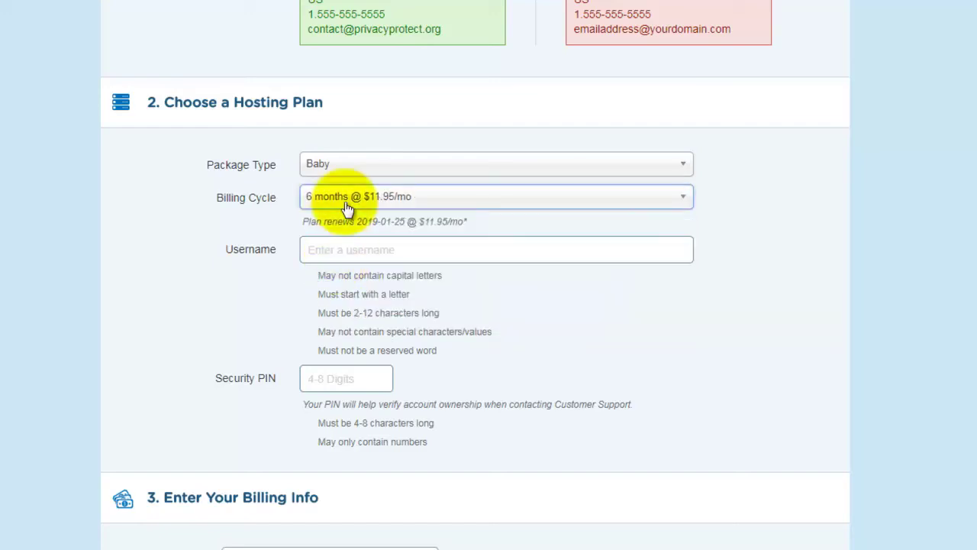
Step: Review the username, security PIN, billing info and additional services sections of the order form
{"action": "left_click", "coordinate": [348, 246]}
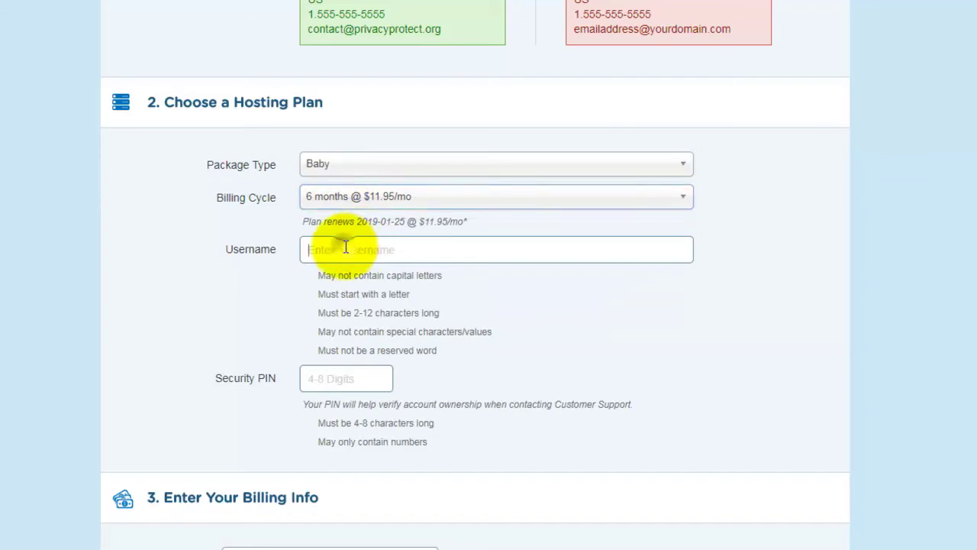
{"action": "left_click", "coordinate": [333, 381]}
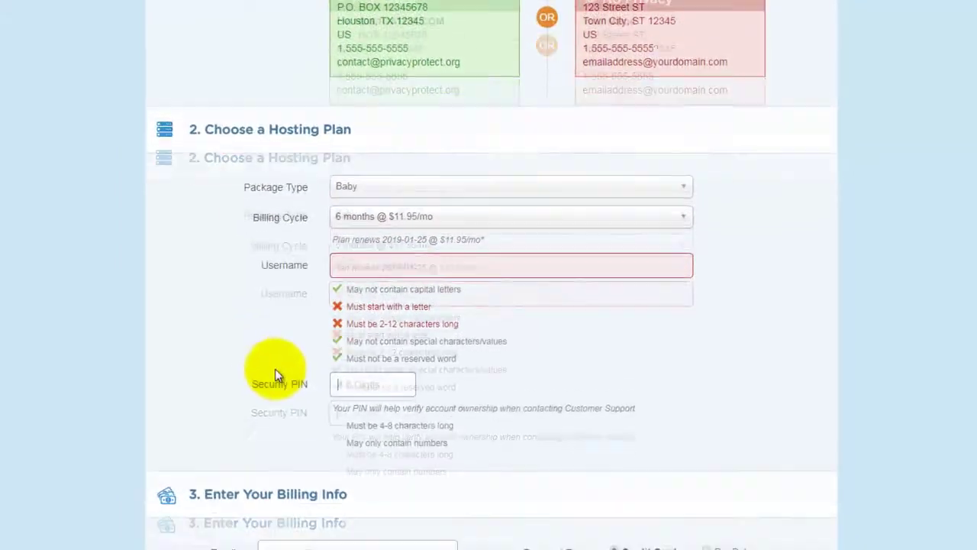
{"action": "scroll", "coordinate": [275, 369], "scroll_direction": "down", "scroll_amount": 5}
{"action": "scroll", "coordinate": [332, 229], "scroll_direction": "down", "scroll_amount": 5}
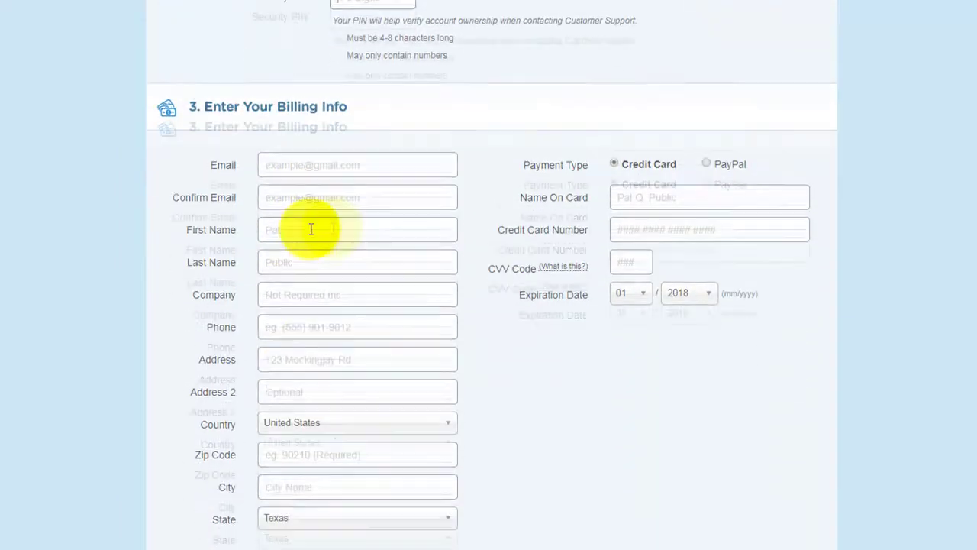
{"action": "scroll", "coordinate": [311, 249], "scroll_direction": "down", "scroll_amount": 2}
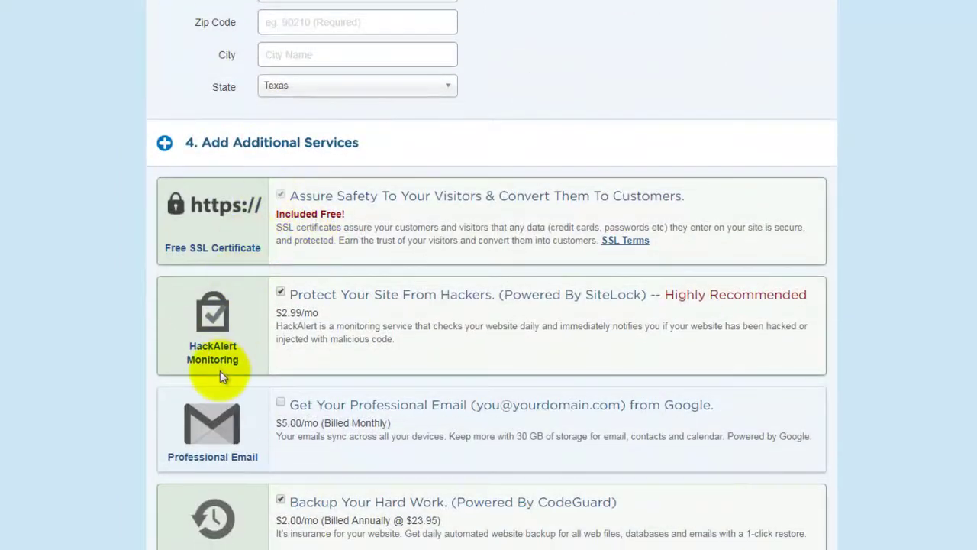
{"action": "scroll", "coordinate": [220, 367], "scroll_direction": "down", "scroll_amount": 3}
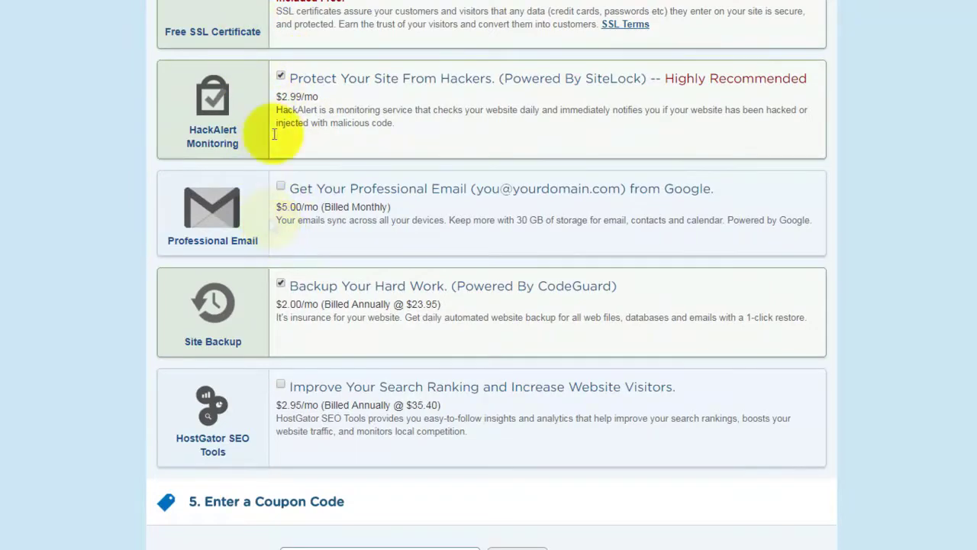
{"action": "scroll", "coordinate": [280, 206], "scroll_direction": "up", "scroll_amount": 1}
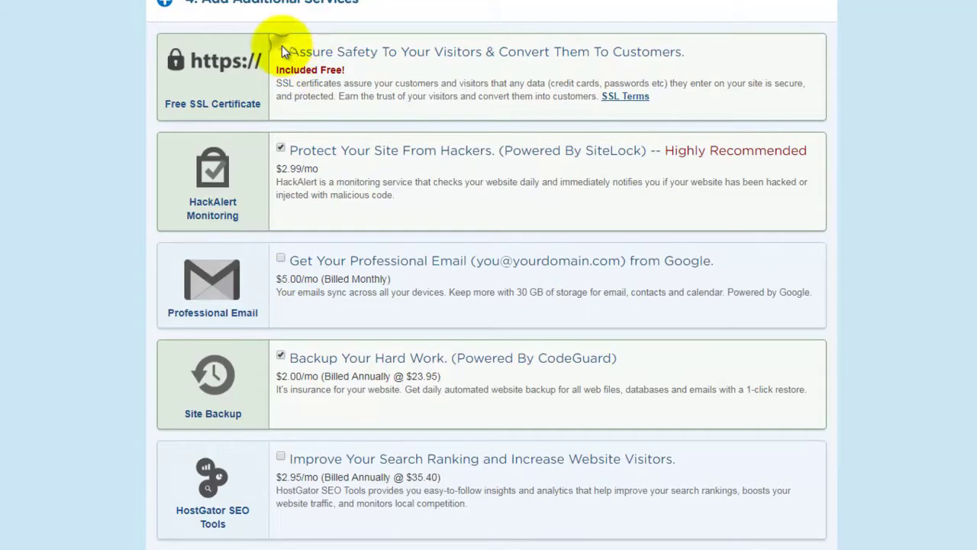
{"action": "scroll", "coordinate": [260, 403], "scroll_direction": "down", "scroll_amount": 4}
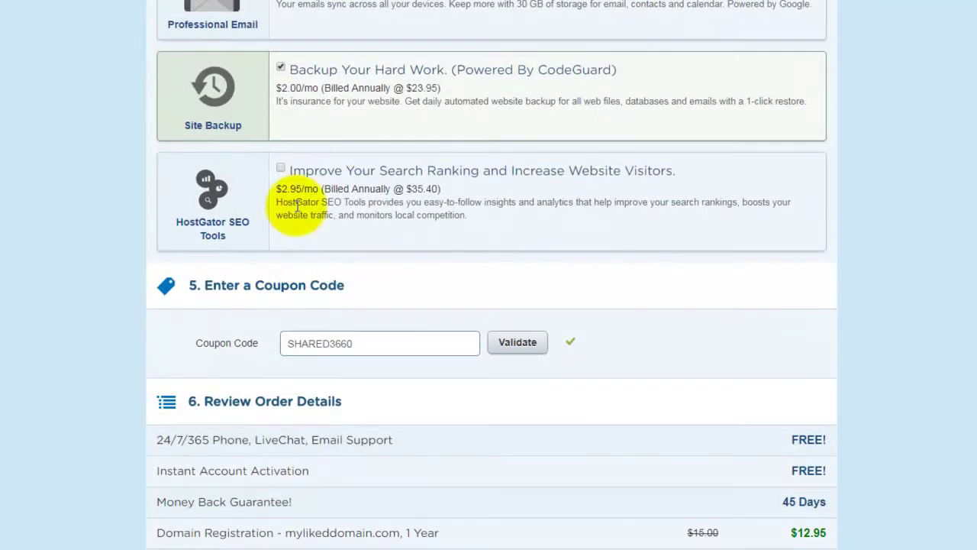
{"action": "left_click", "coordinate": [281, 67]}
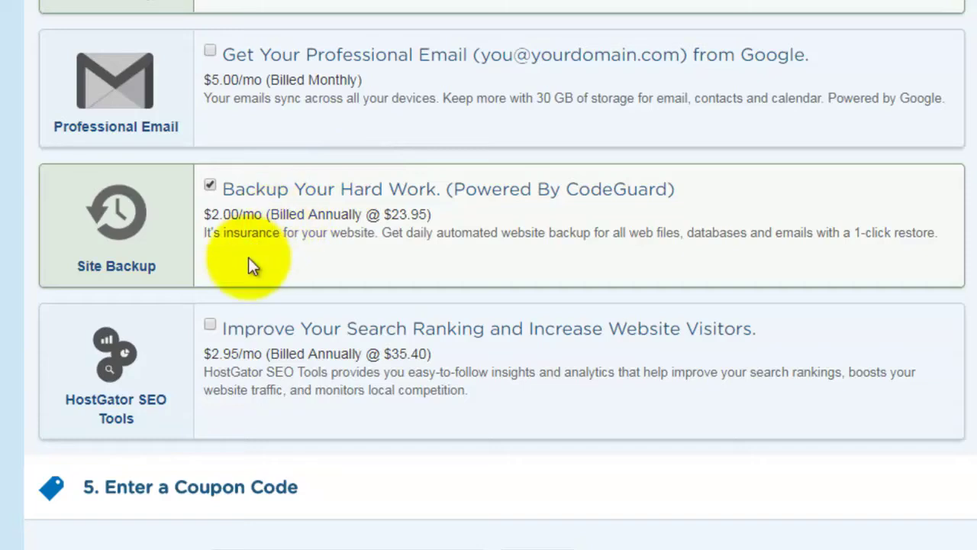
Step: Replace the coupon code with ctimedia and validate it
{"action": "scroll", "coordinate": [203, 240], "scroll_direction": "down", "scroll_amount": 4}
{"action": "left_click_drag", "start_coordinate": [217, 268], "coordinate": [388, 325]}
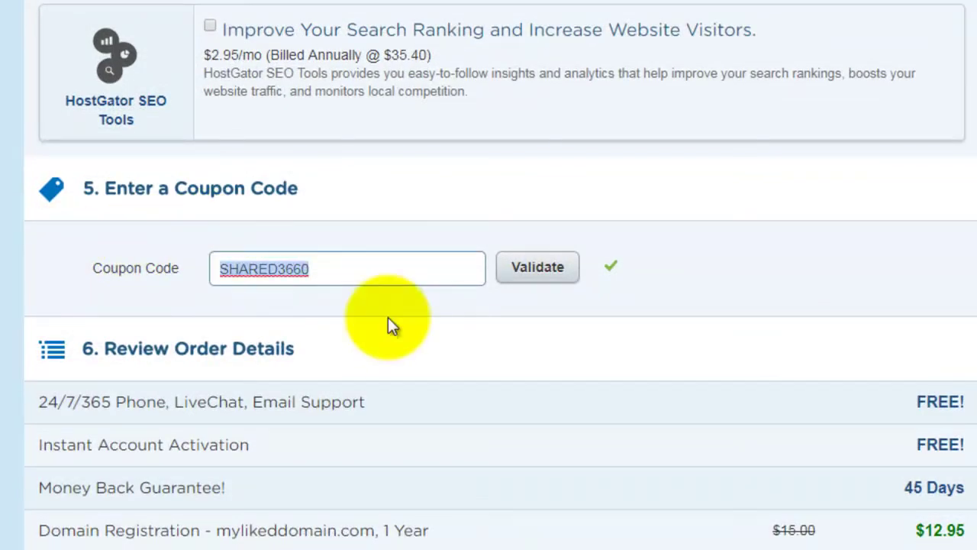
{"action": "type", "text": "ctimedia"}
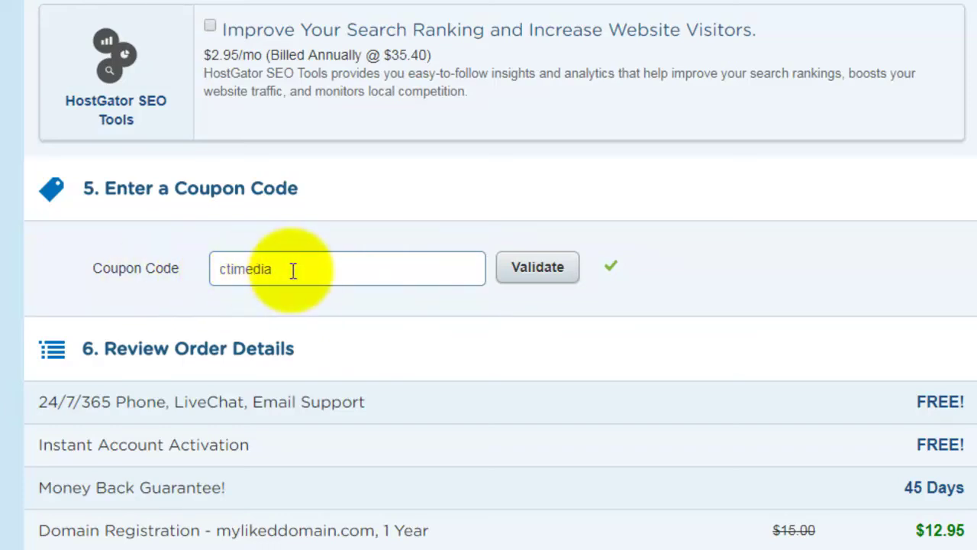
{"action": "left_click", "coordinate": [556, 277]}
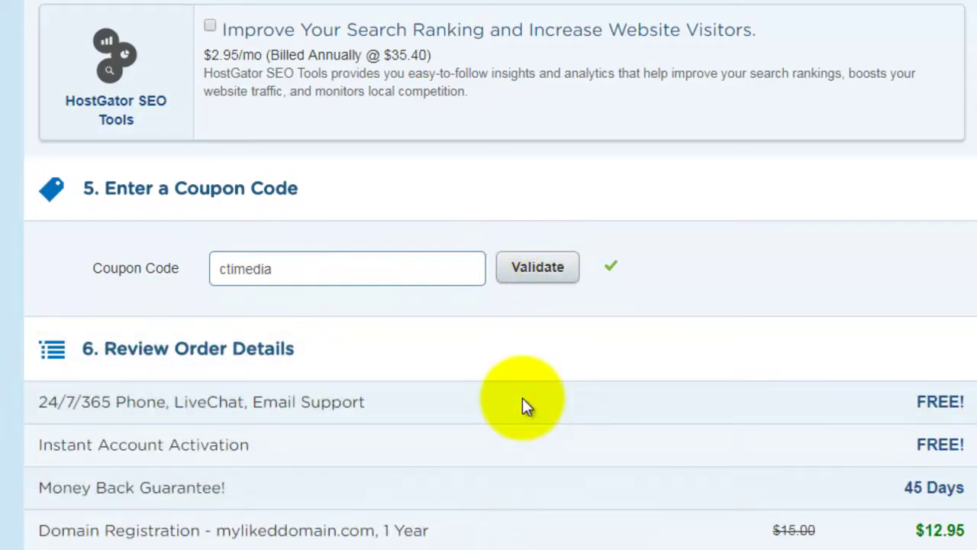
Step: Change the hosting plan's billing cycle to 3 months at $8.96/mo
{"action": "scroll", "coordinate": [522, 398], "scroll_direction": "up", "scroll_amount": 20}
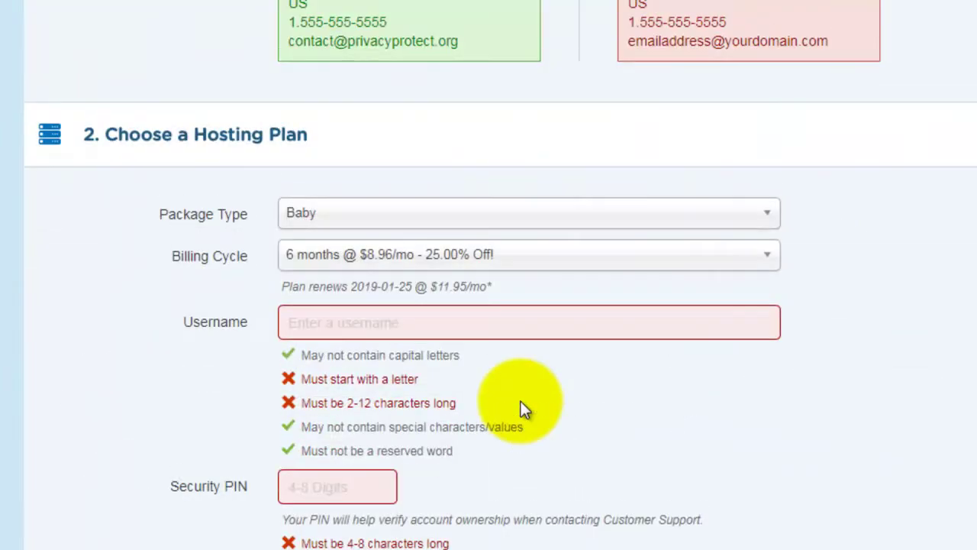
{"action": "scroll", "coordinate": [521, 401], "scroll_direction": "up", "scroll_amount": 15}
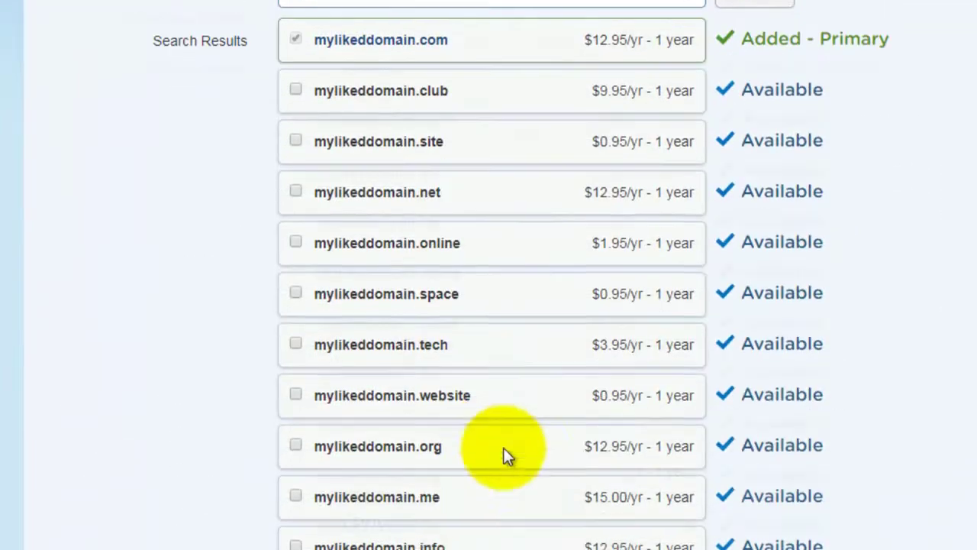
{"action": "scroll", "coordinate": [503, 447], "scroll_direction": "down", "scroll_amount": 12}
{"action": "scroll", "coordinate": [500, 456], "scroll_direction": "down", "scroll_amount": 3}
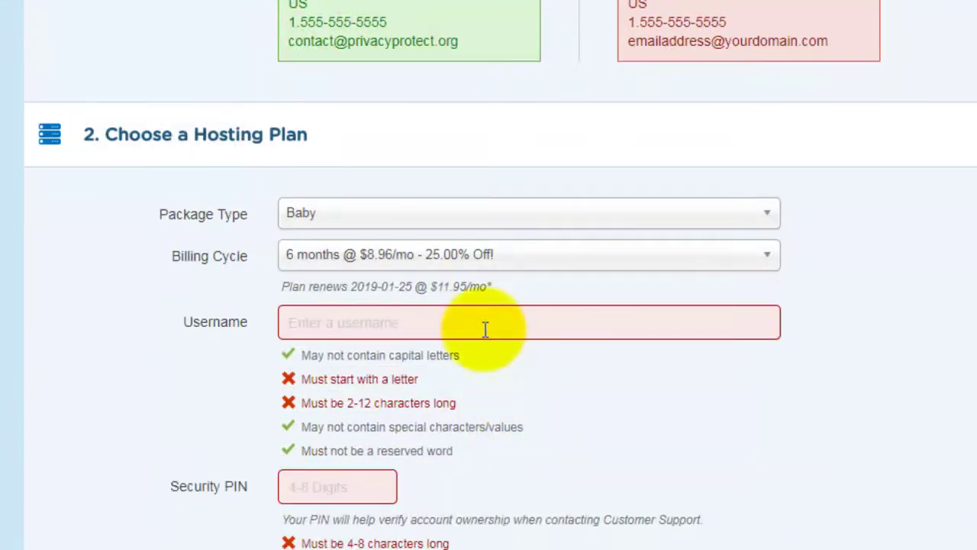
{"action": "left_click", "coordinate": [408, 260]}
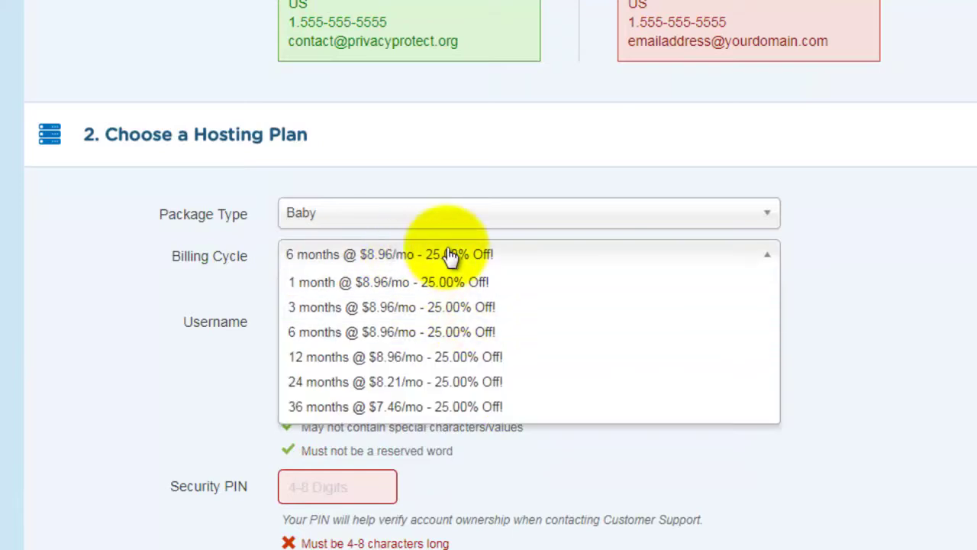
{"action": "left_click", "coordinate": [391, 306]}
Step: Agree to the Terms of Service, Cancellation Policy and Privacy Policy, and submit the order for checkout
{"action": "scroll", "coordinate": [305, 427], "scroll_direction": "down", "scroll_amount": 3}
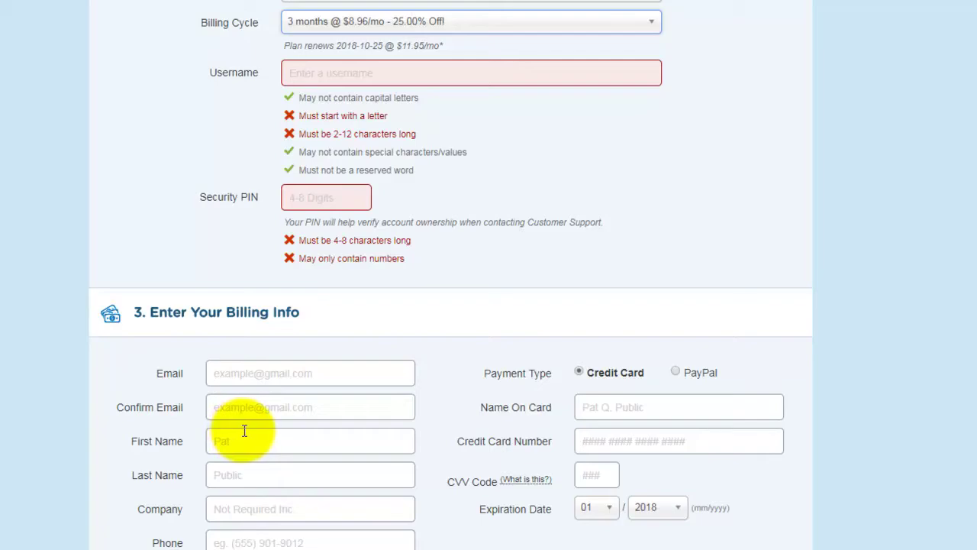
{"action": "scroll", "coordinate": [244, 431], "scroll_direction": "down", "scroll_amount": 15}
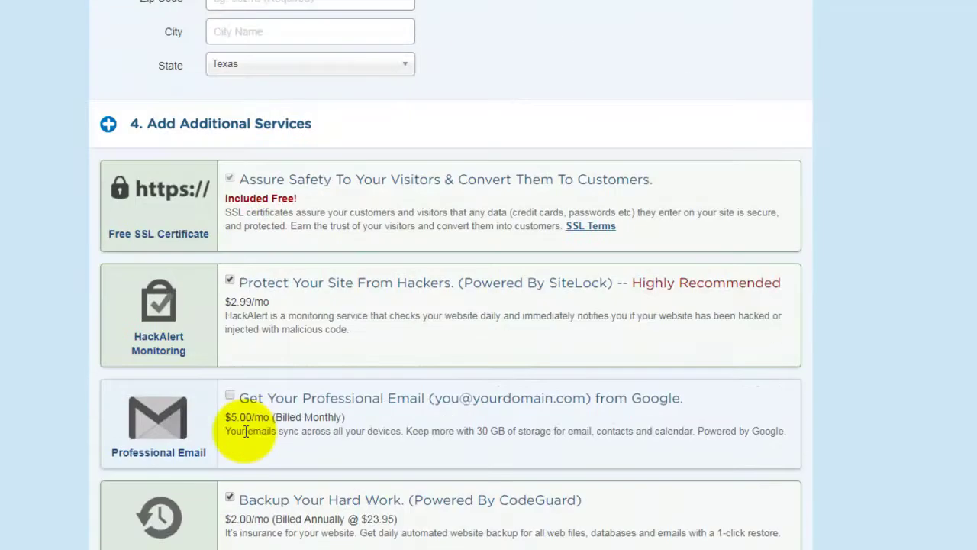
{"action": "scroll", "coordinate": [245, 433], "scroll_direction": "up", "scroll_amount": 1}
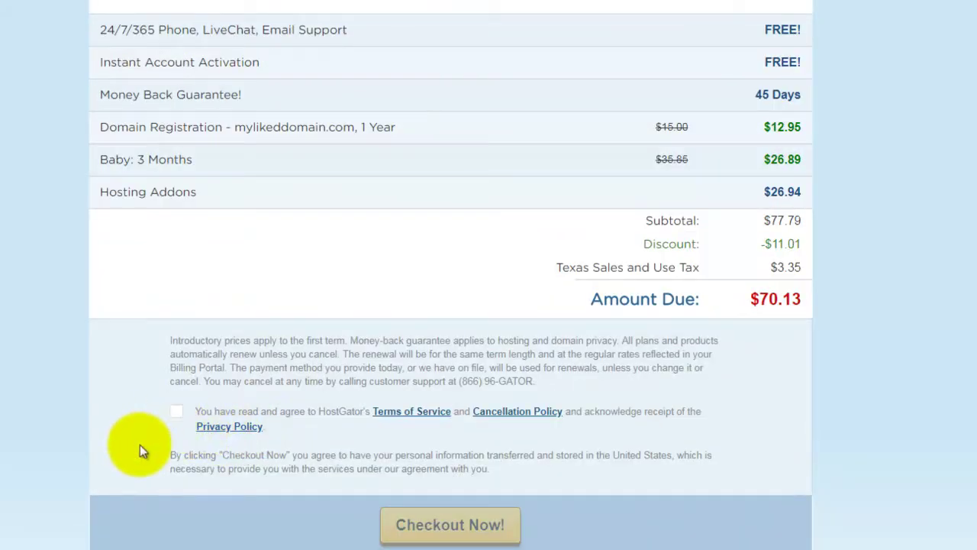
{"action": "scroll", "coordinate": [139, 450], "scroll_direction": "down", "scroll_amount": 1}
{"action": "left_click", "coordinate": [177, 334]}
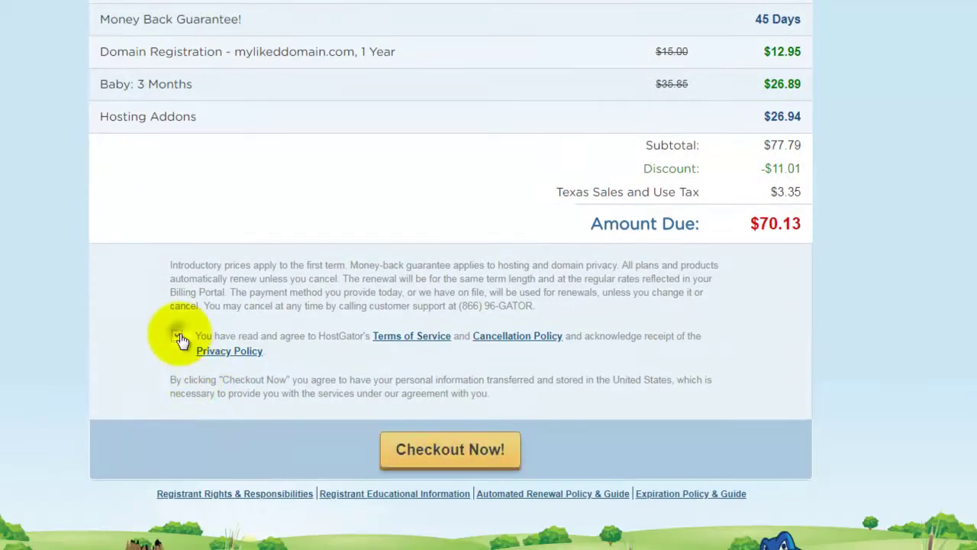
{"action": "left_click", "coordinate": [442, 463]}
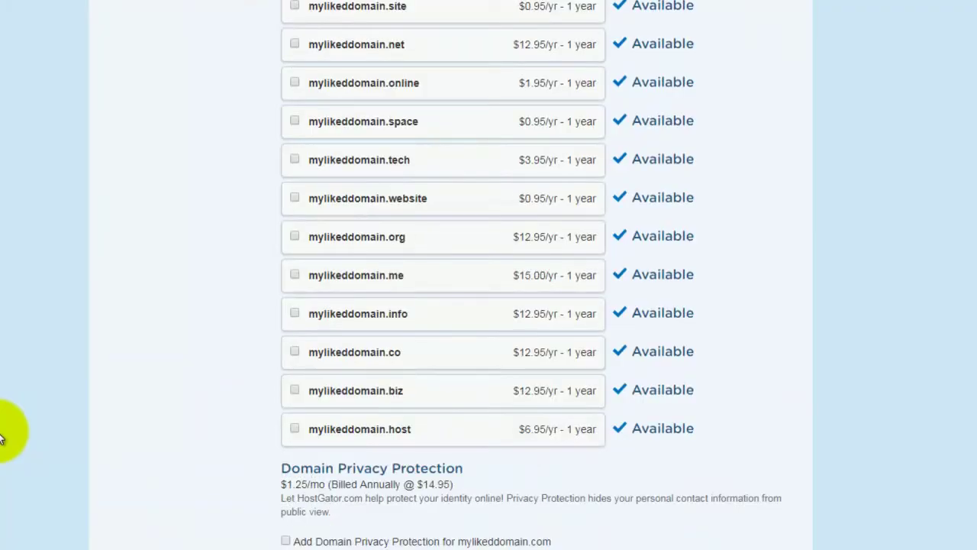
{"action": "scroll", "coordinate": [0, 436], "scroll_direction": "up", "scroll_amount": 3}
{"action": "double_click", "coordinate": [371, 139]}
{"action": "left_click", "coordinate": [29, 377]}
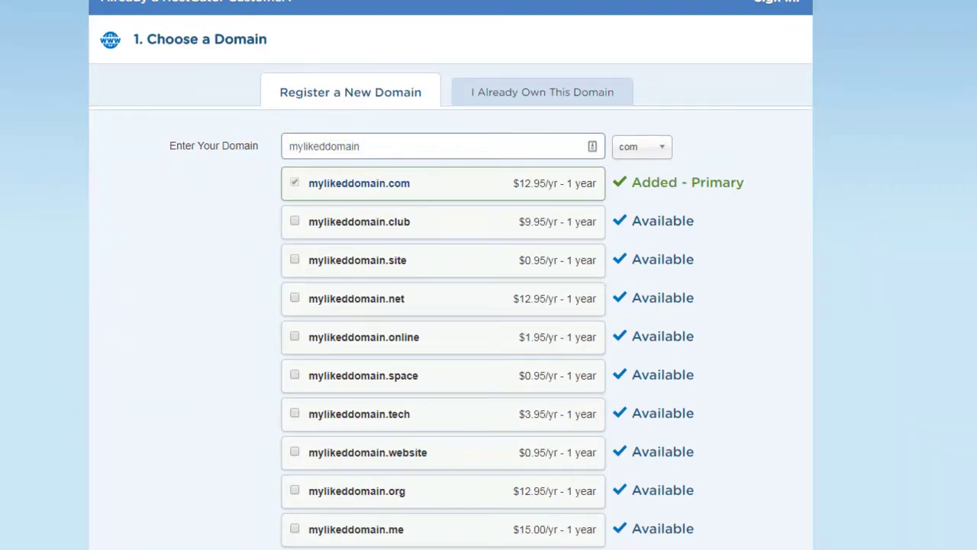
Step: Open the hosting control panel login at dexters.world/cpanel in a new browser tab
{"action": "key", "text": "ctrl+t"}
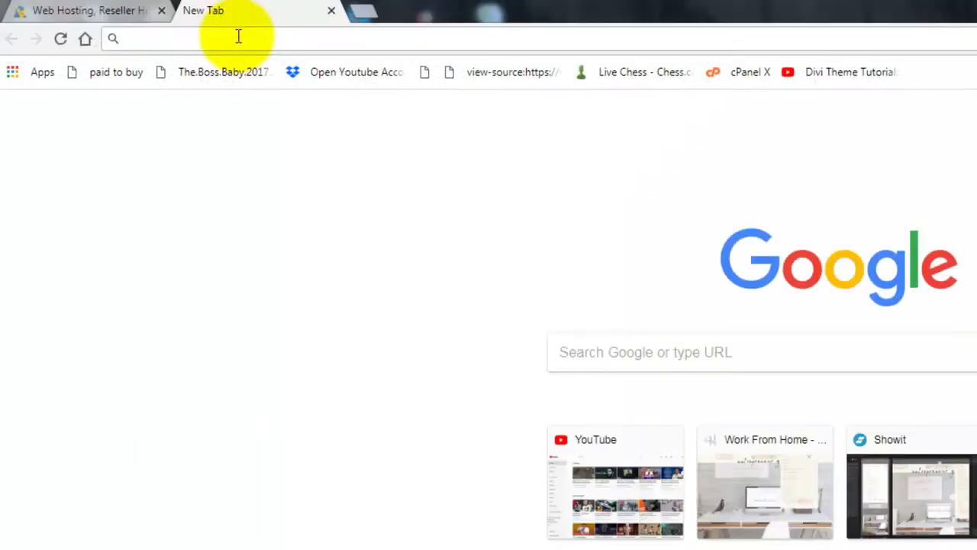
{"action": "type", "text": "dexter"}
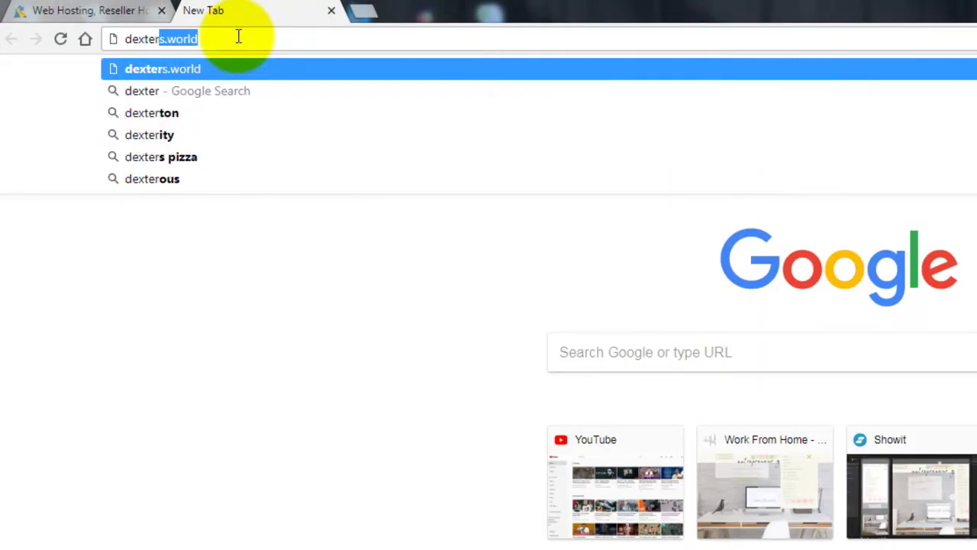
{"action": "type", "text": "s.world"}
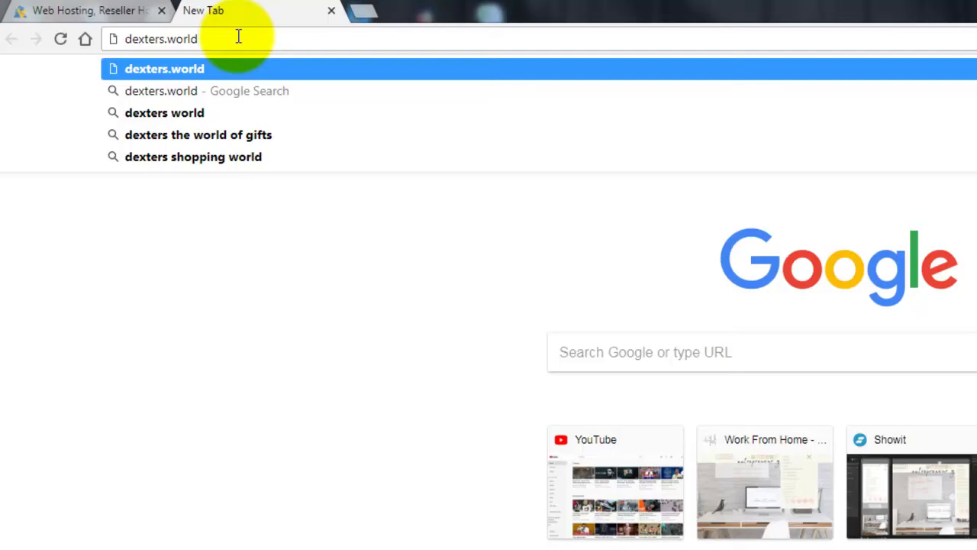
{"action": "type", "text": "/"}
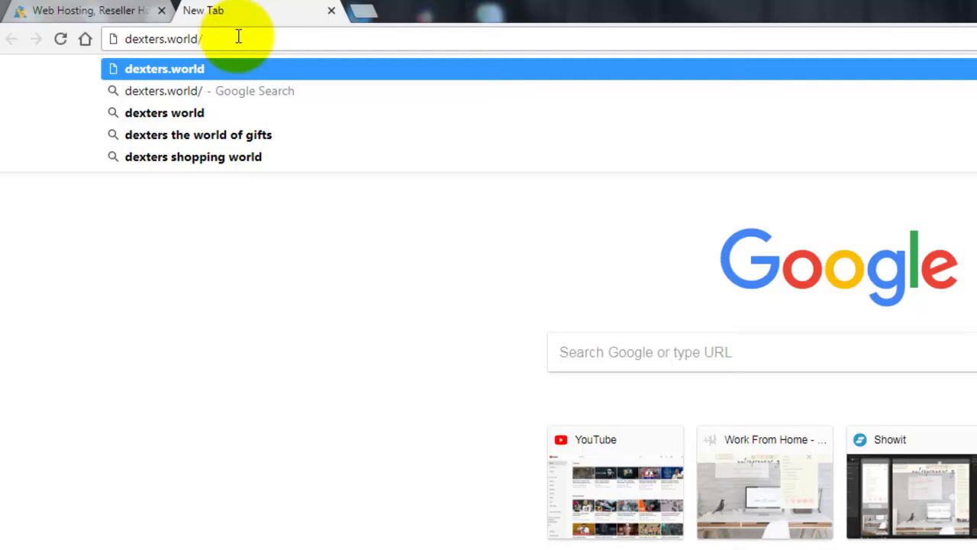
{"action": "type", "text": "cpanel"}
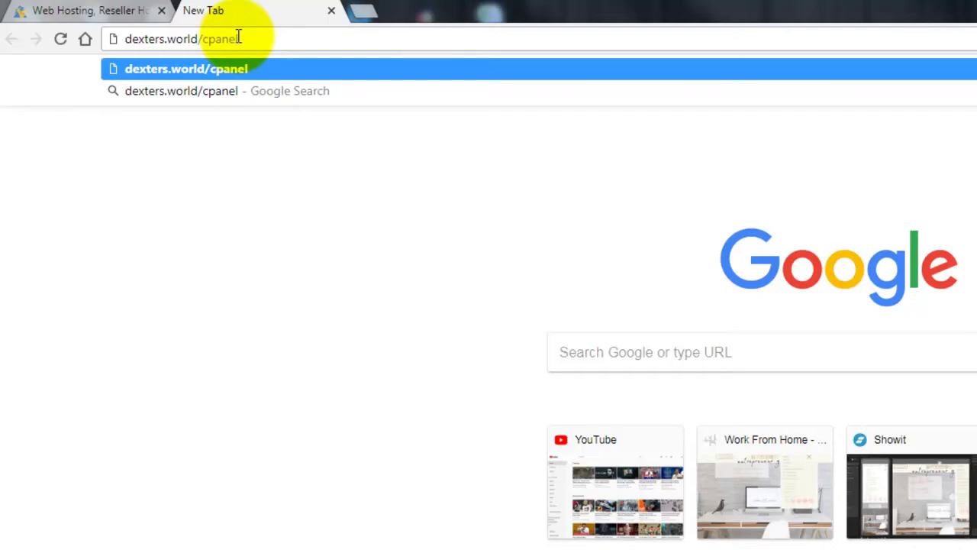
{"action": "left_click_drag", "start_coordinate": [176, 40], "coordinate": [247, 39]}
{"action": "left_click", "coordinate": [260, 42]}
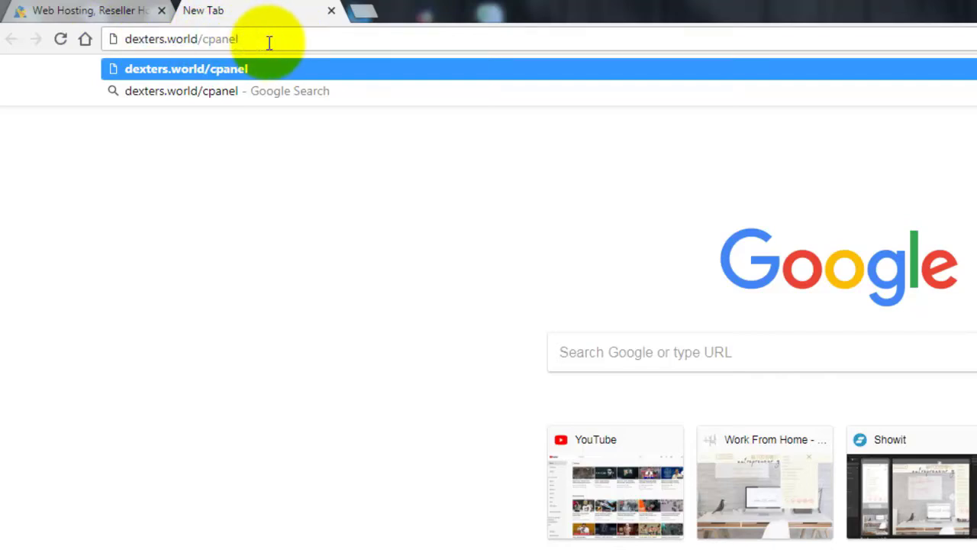
{"action": "key", "text": "Return"}
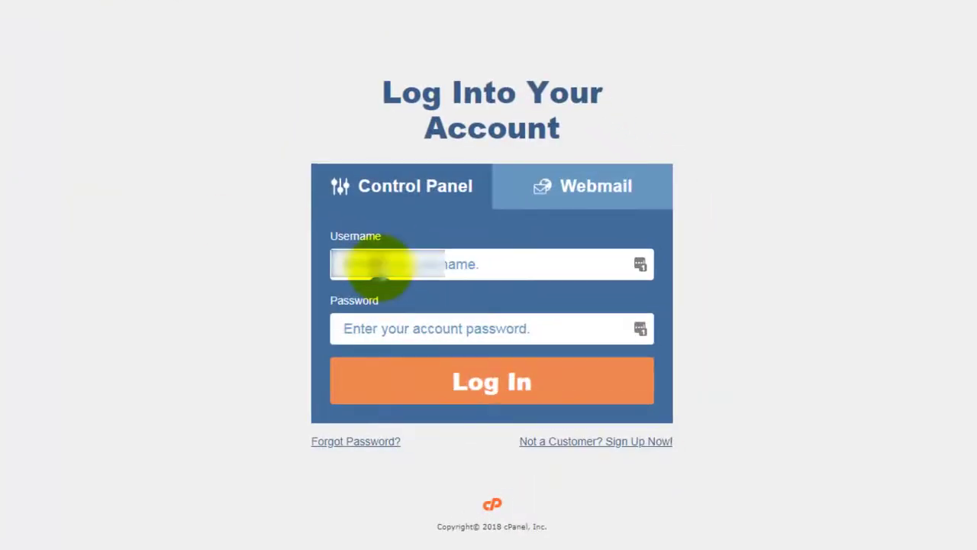
Step: Log in to the hosting control panel with the account username and password
{"action": "left_click", "coordinate": [382, 264]}
{"action": "type", "text": "cpaneluser"}
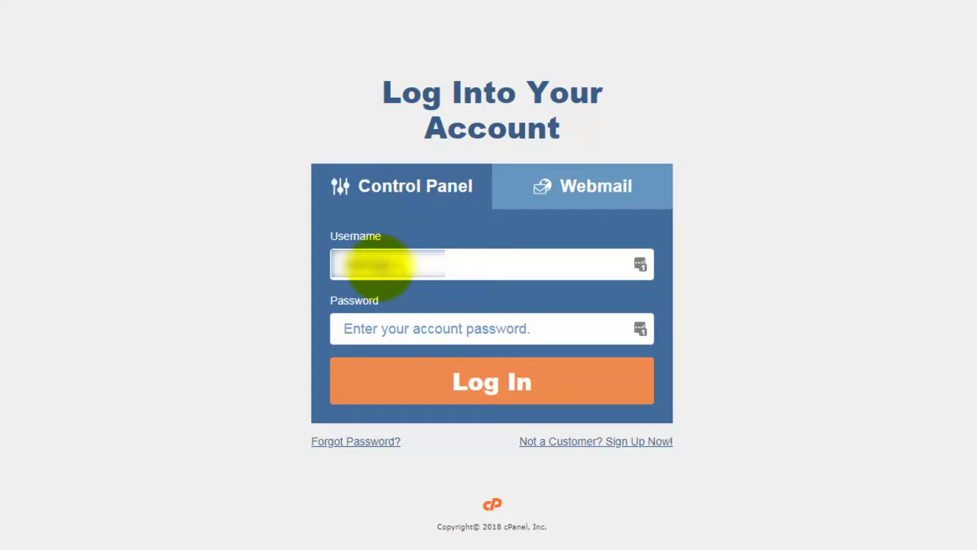
{"action": "key", "text": "Tab"}
{"action": "type", "text": "******"}
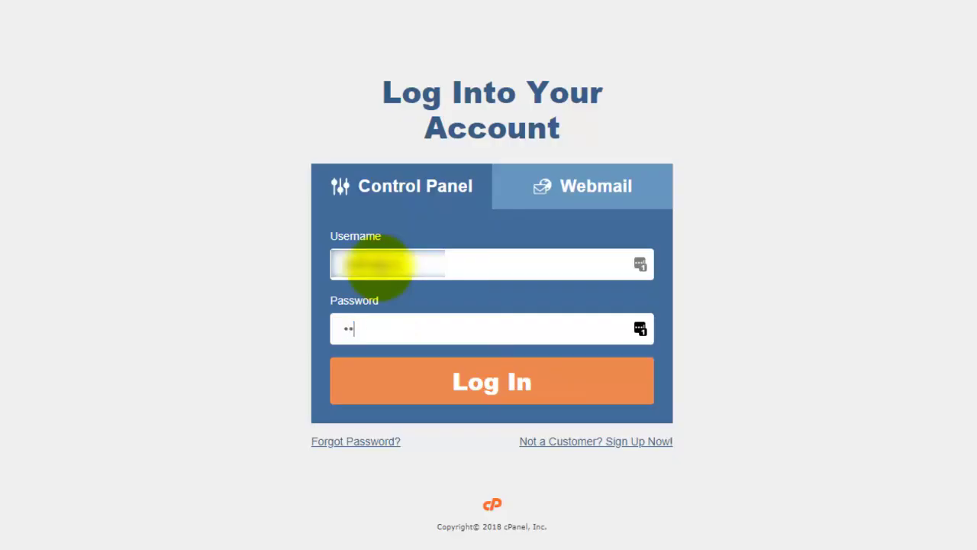
{"action": "type", "text": "****"}
{"action": "key", "text": "Return"}
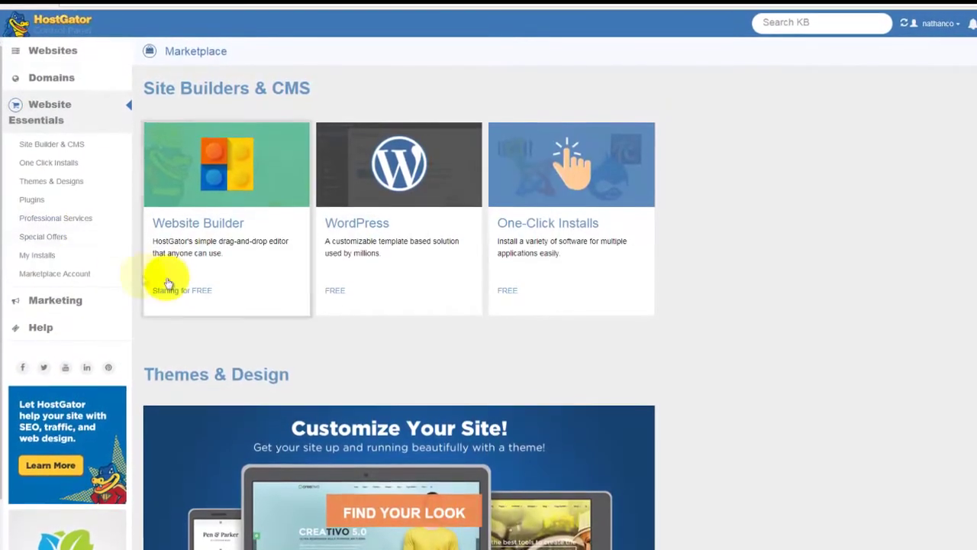
Step: Start a WordPress installation on the domain dexters.world in the directory training and proceed to the install settings
{"action": "left_click", "coordinate": [356, 220]}
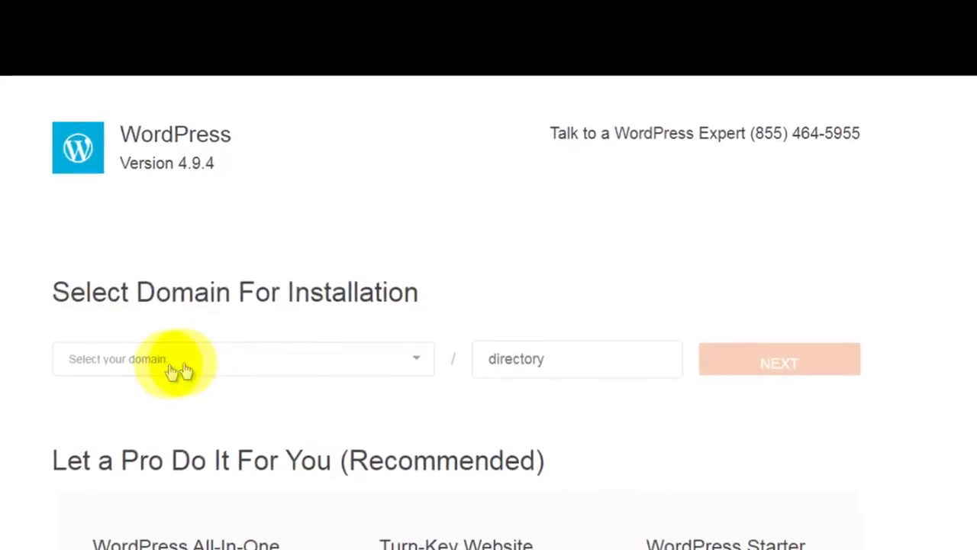
{"action": "left_click", "coordinate": [243, 367]}
{"action": "scroll", "coordinate": [215, 446], "scroll_direction": "down", "scroll_amount": 10}
{"action": "scroll", "coordinate": [213, 449], "scroll_direction": "up", "scroll_amount": 10}
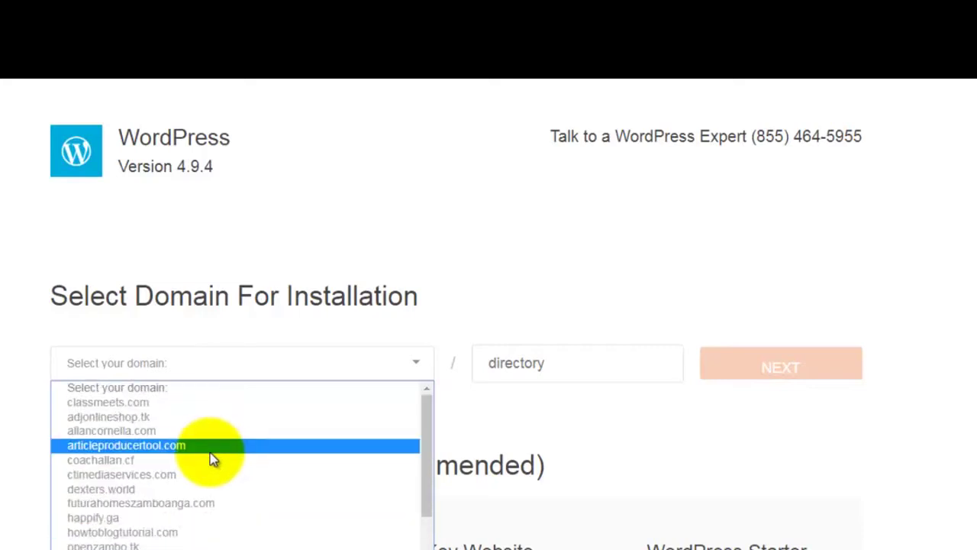
{"action": "left_click", "coordinate": [145, 489]}
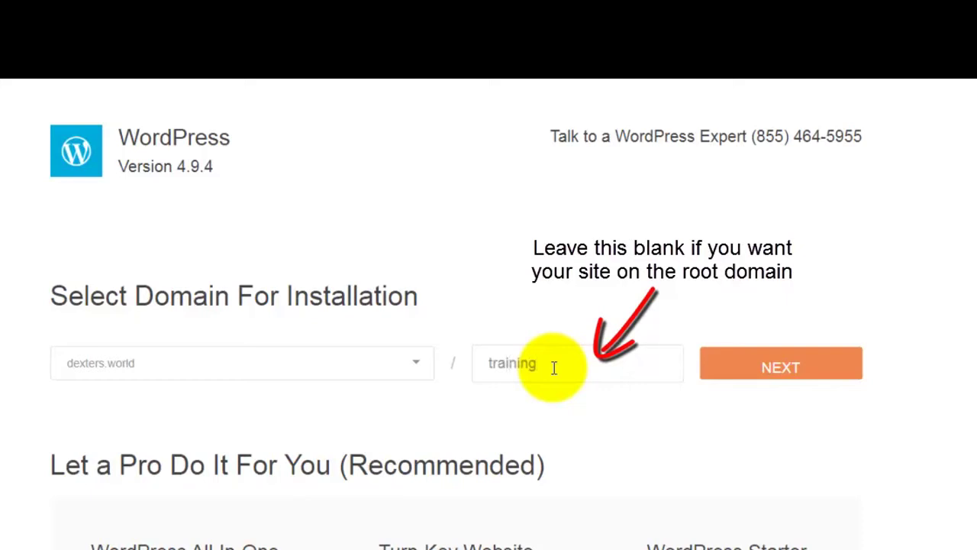
{"action": "left_click", "coordinate": [768, 376]}
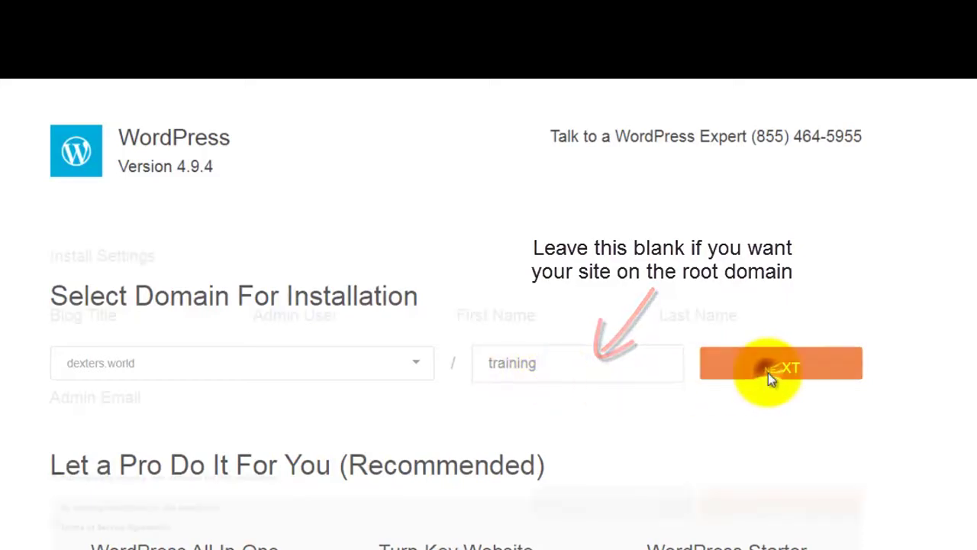
Step: Set the blog title to Training and fill in the admin user, first name, last name and admin email
{"action": "left_click", "coordinate": [157, 347]}
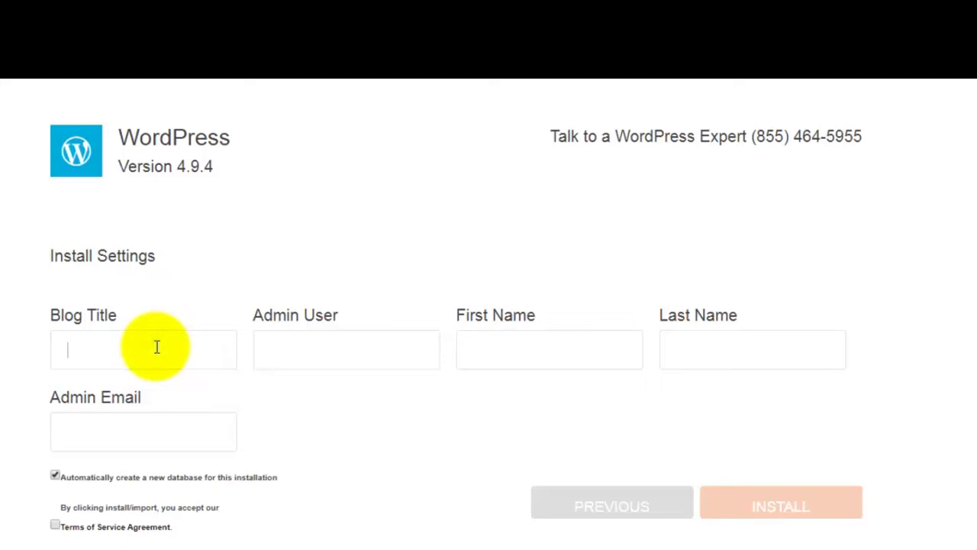
{"action": "type", "text": "D"}
{"action": "key", "text": "BackSpace"}
{"action": "type", "text": "Training"}
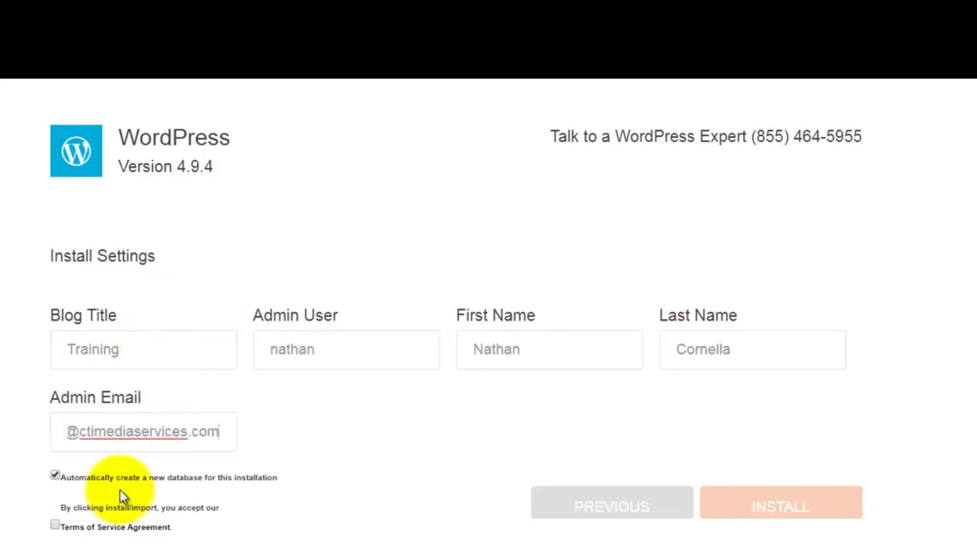
{"action": "left_click", "coordinate": [55, 462]}
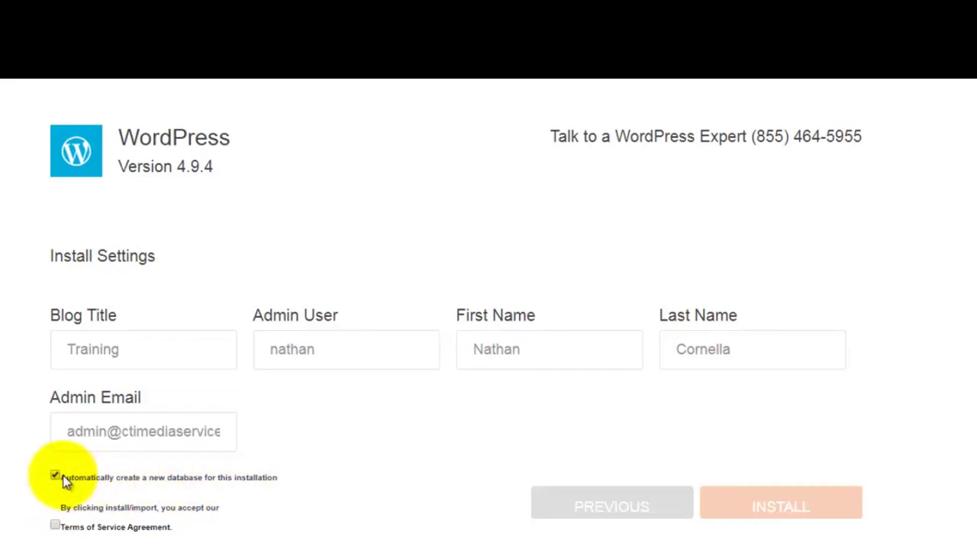
{"action": "left_click_drag", "start_coordinate": [157, 430], "coordinate": [251, 434]}
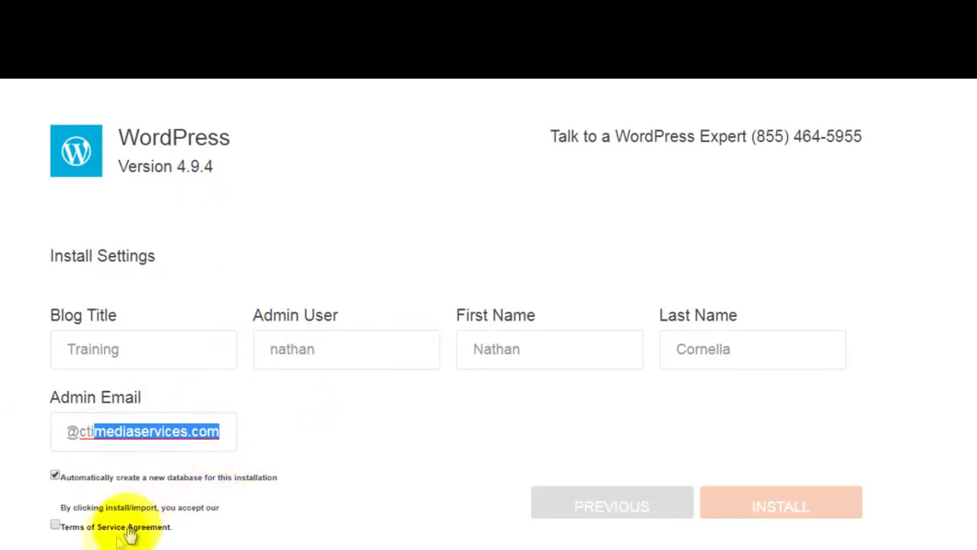
Step: Accept the Terms of Service Agreement and install WordPress
{"action": "left_click", "coordinate": [56, 526]}
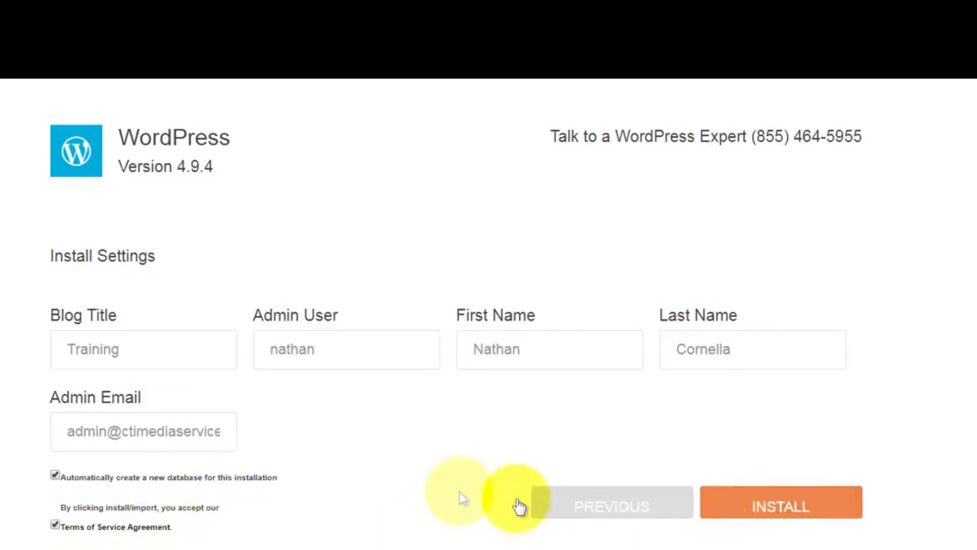
{"action": "scroll", "coordinate": [458, 500], "scroll_direction": "down", "scroll_amount": 4}
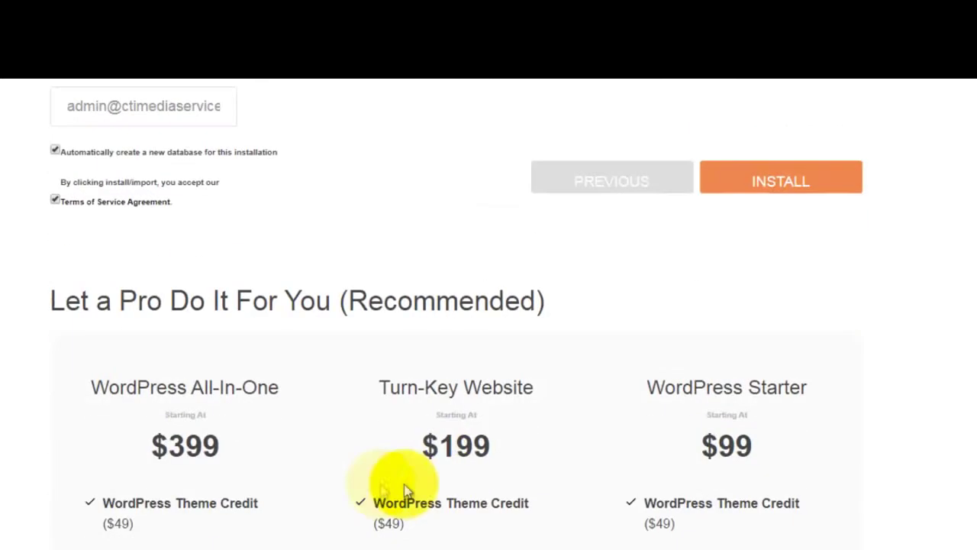
{"action": "left_click", "coordinate": [800, 189]}
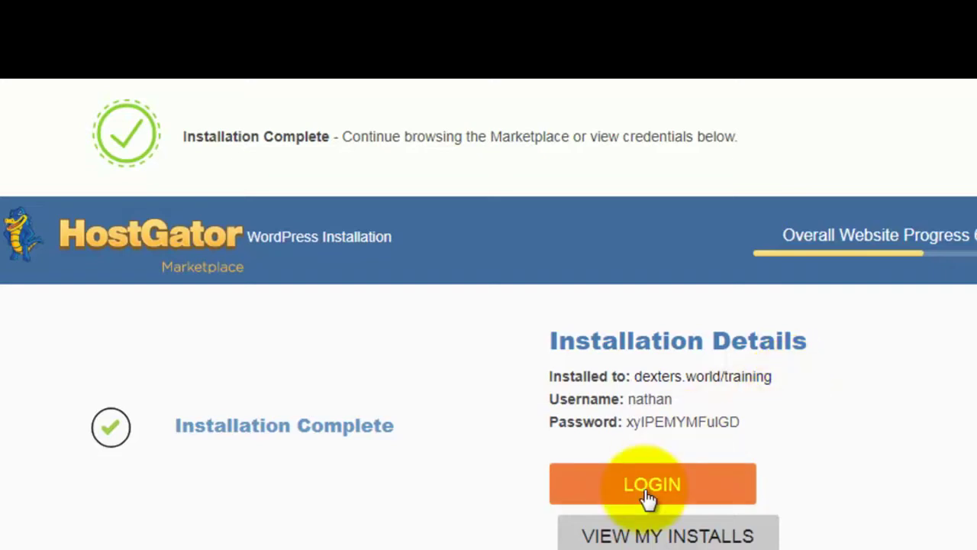
Step: Copy the generated WordPress admin password from the installation details
{"action": "left_click_drag", "start_coordinate": [740, 421], "coordinate": [622, 424]}
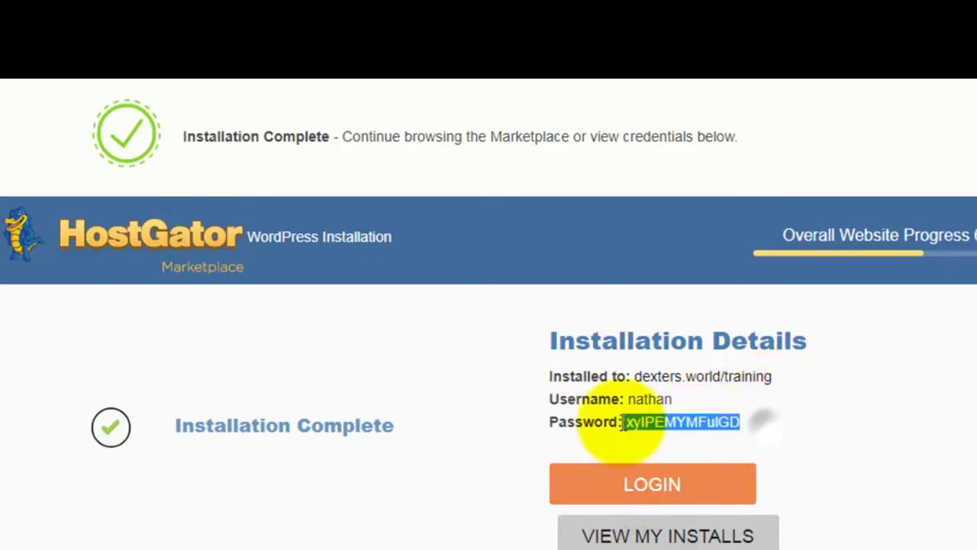
{"action": "right_click", "coordinate": [661, 424]}
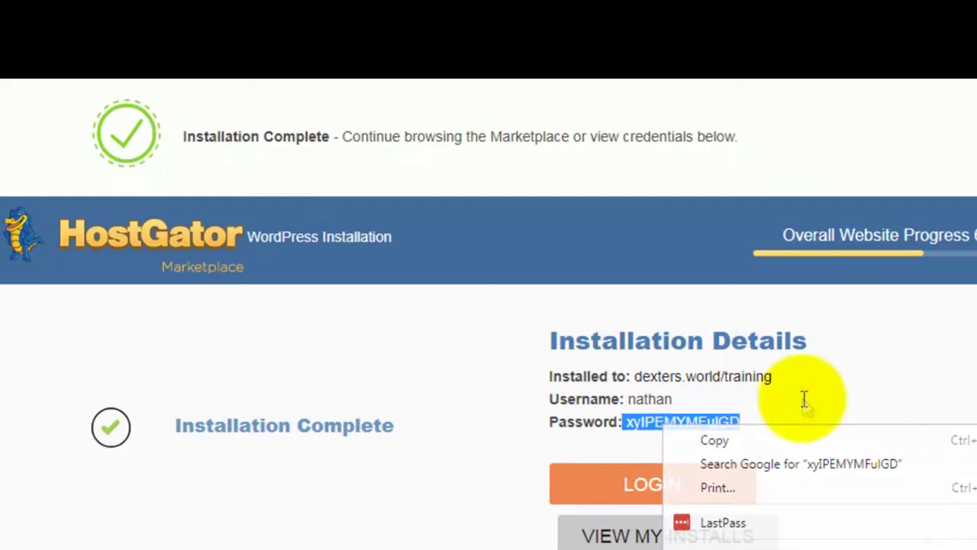
{"action": "left_click", "coordinate": [794, 393]}
{"action": "left_click_drag", "start_coordinate": [764, 425], "coordinate": [627, 422]}
{"action": "right_click", "coordinate": [654, 422]}
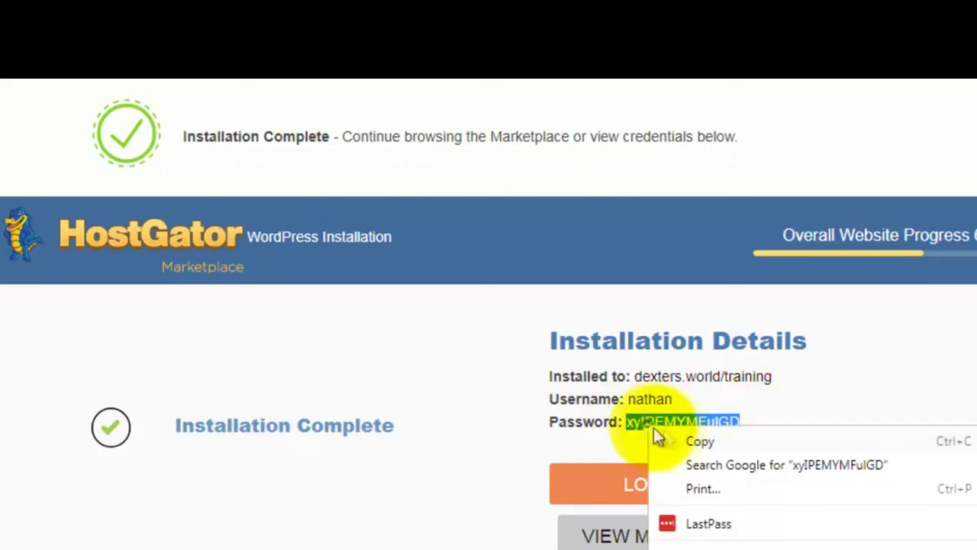
{"action": "left_click", "coordinate": [686, 439]}
Step: Open the new site's WordPress login, log in with the admin username and password, and dismiss the dashboard's promotional banner
{"action": "left_click", "coordinate": [662, 490]}
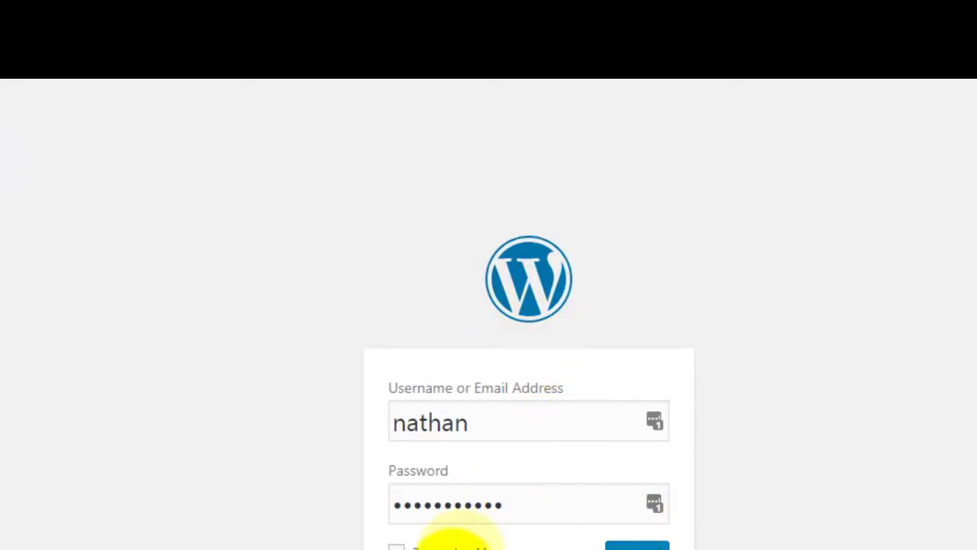
{"action": "left_click", "coordinate": [506, 420]}
{"action": "left_click_drag", "start_coordinate": [506, 421], "coordinate": [375, 422]}
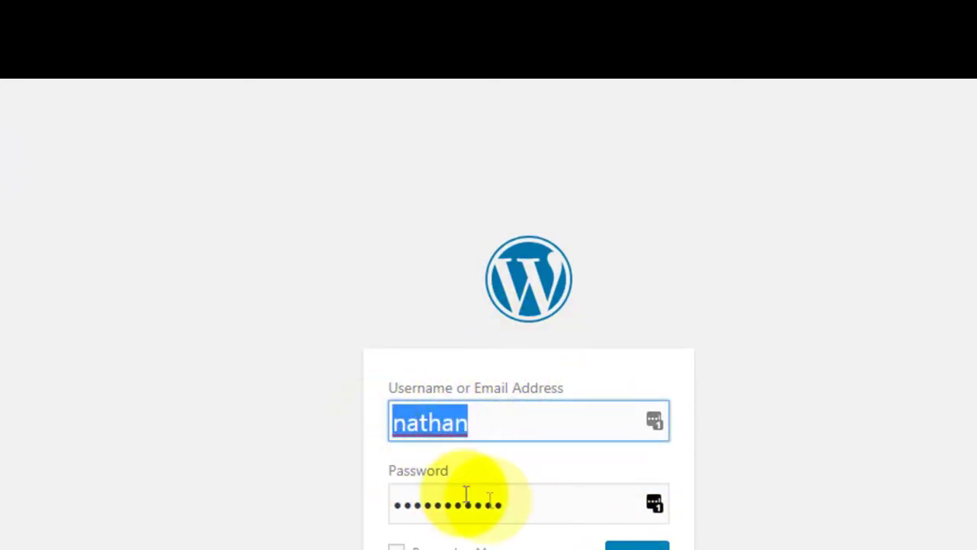
{"action": "left_click", "coordinate": [526, 509]}
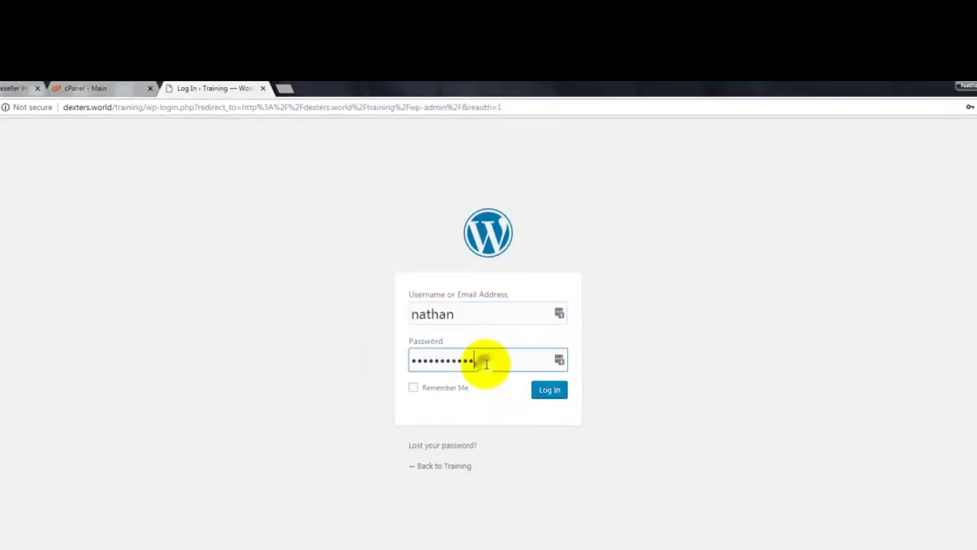
{"action": "left_click", "coordinate": [545, 392]}
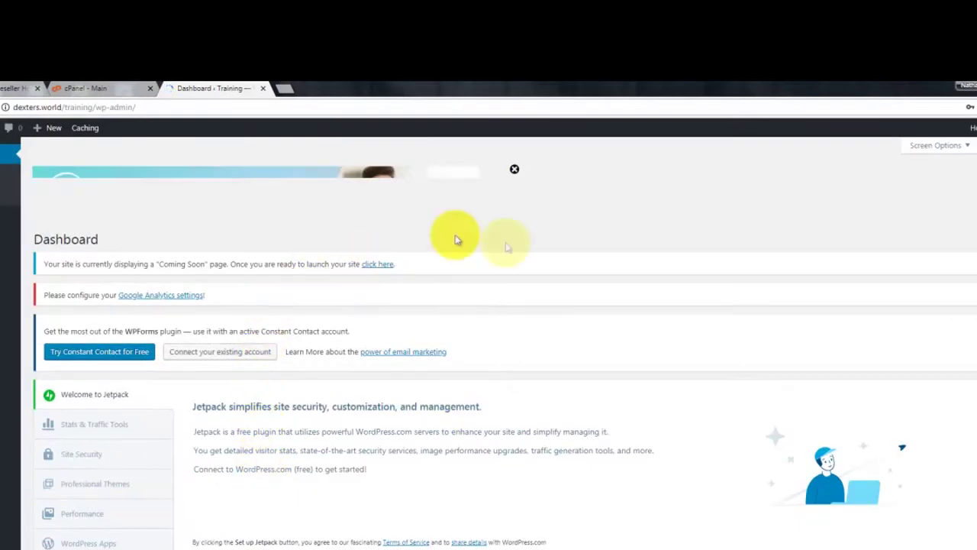
{"action": "left_click", "coordinate": [515, 168]}
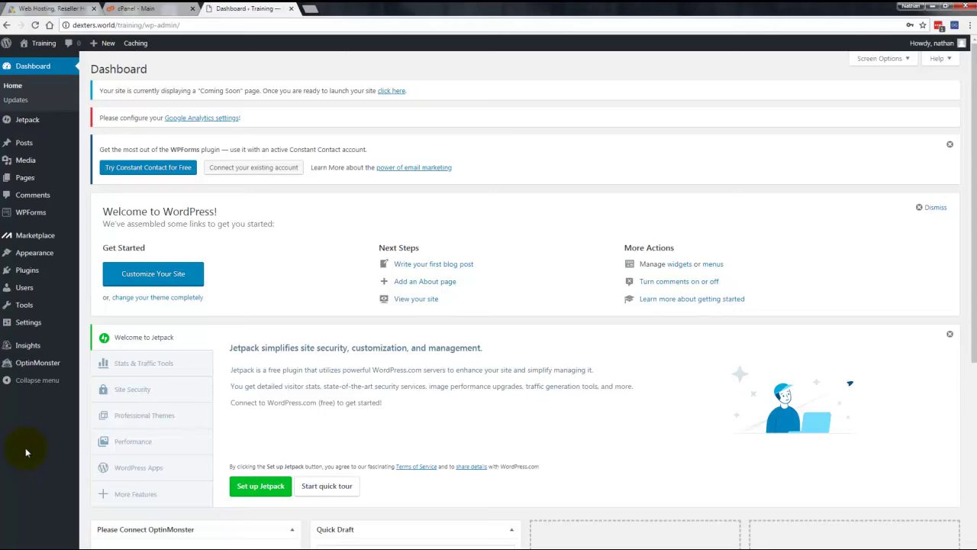
Step: Open the Training site's front end in a new browser tab and switch to it
{"action": "mouse_move", "coordinate": [44, 44]}
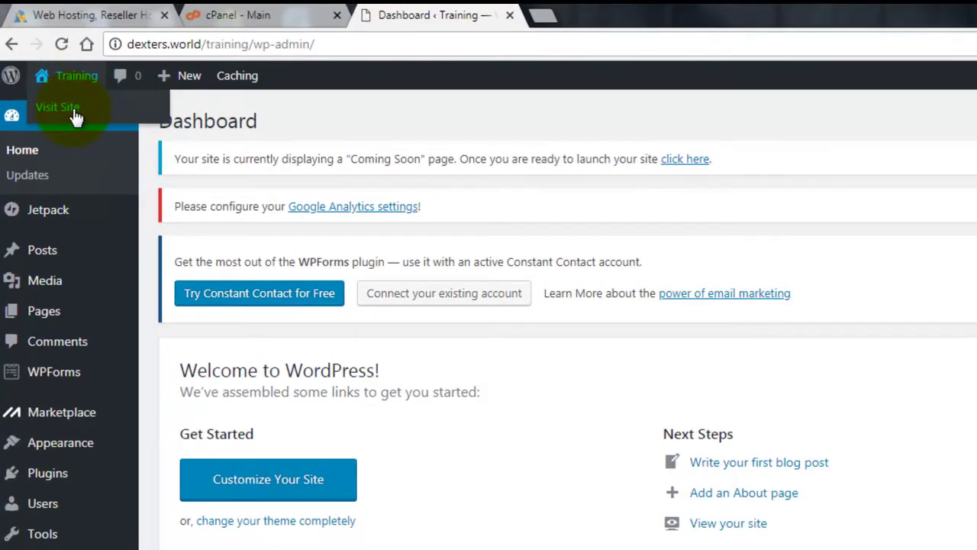
{"action": "right_click", "coordinate": [66, 116]}
{"action": "left_click", "coordinate": [137, 126]}
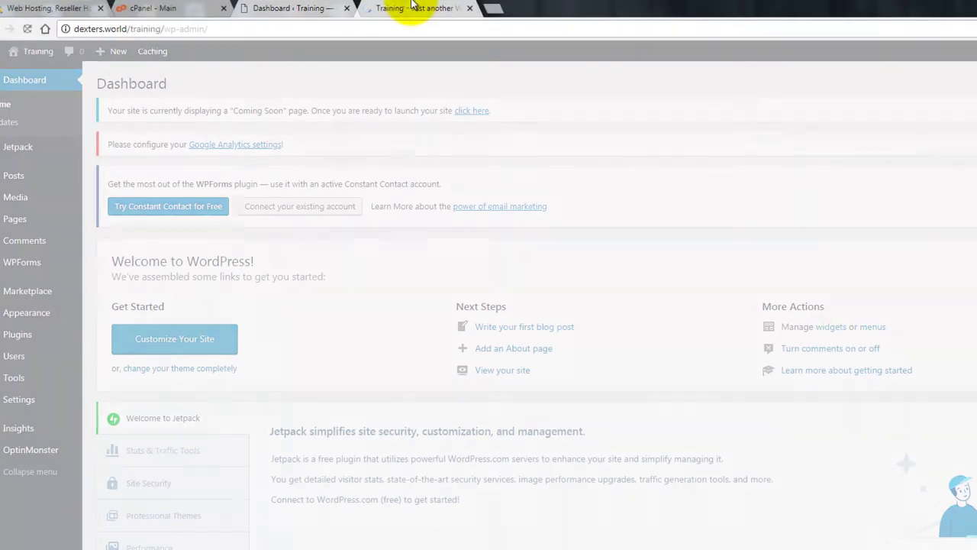
{"action": "left_click", "coordinate": [599, 12]}
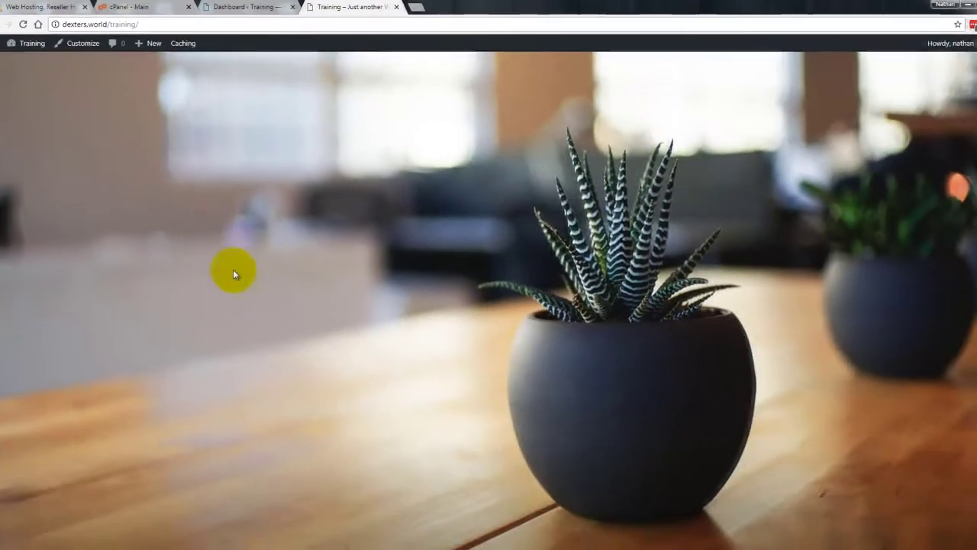
Step: Look through the Training site's home page, from the header image to the posts and search area
{"action": "scroll", "coordinate": [237, 290], "scroll_direction": "down", "scroll_amount": 5}
{"action": "scroll", "coordinate": [222, 378], "scroll_direction": "down", "scroll_amount": 2}
{"action": "scroll", "coordinate": [213, 412], "scroll_direction": "up", "scroll_amount": 7}
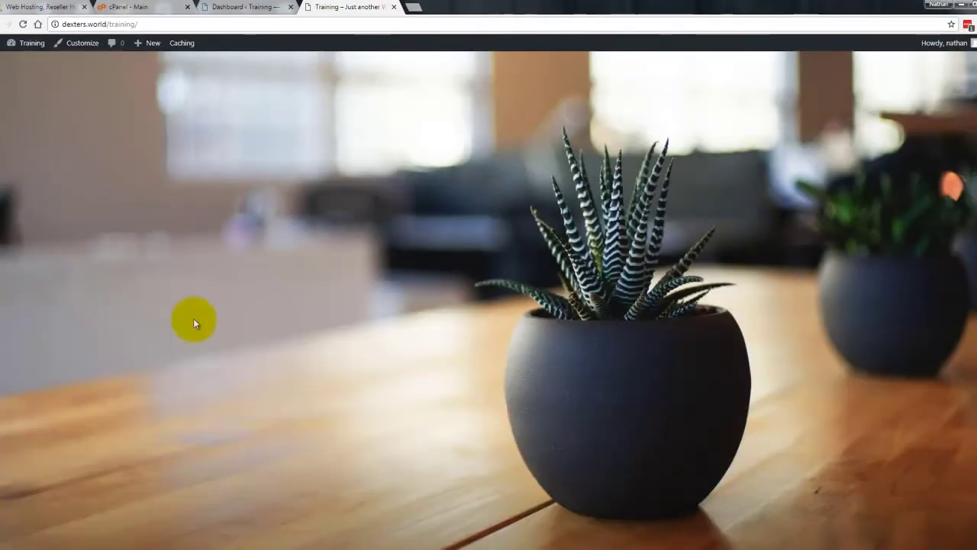
{"action": "scroll", "coordinate": [717, 535], "scroll_direction": "down", "scroll_amount": 1}
{"action": "scroll", "coordinate": [394, 479], "scroll_direction": "up", "scroll_amount": 1}
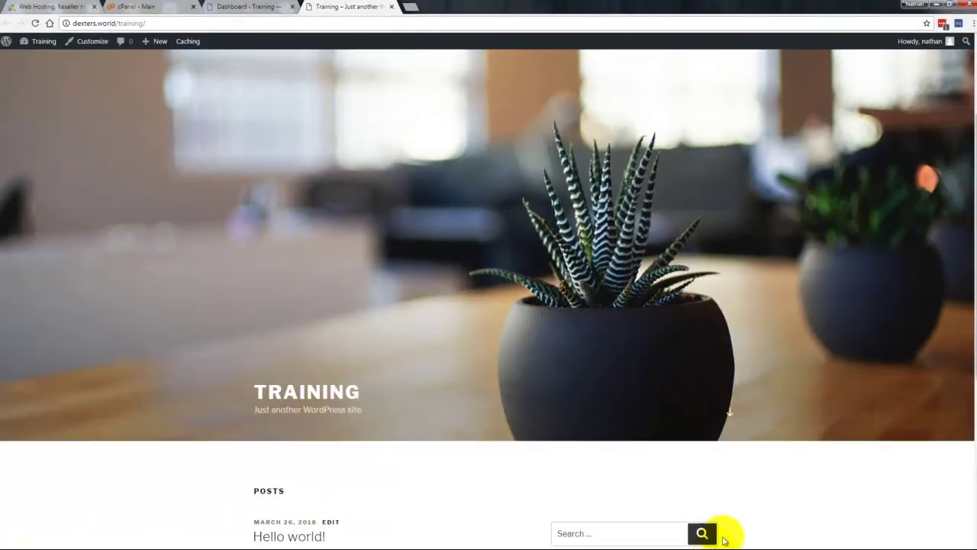
{"action": "scroll", "coordinate": [328, 362], "scroll_direction": "down", "scroll_amount": 3}
{"action": "scroll", "coordinate": [321, 355], "scroll_direction": "up", "scroll_amount": 3}
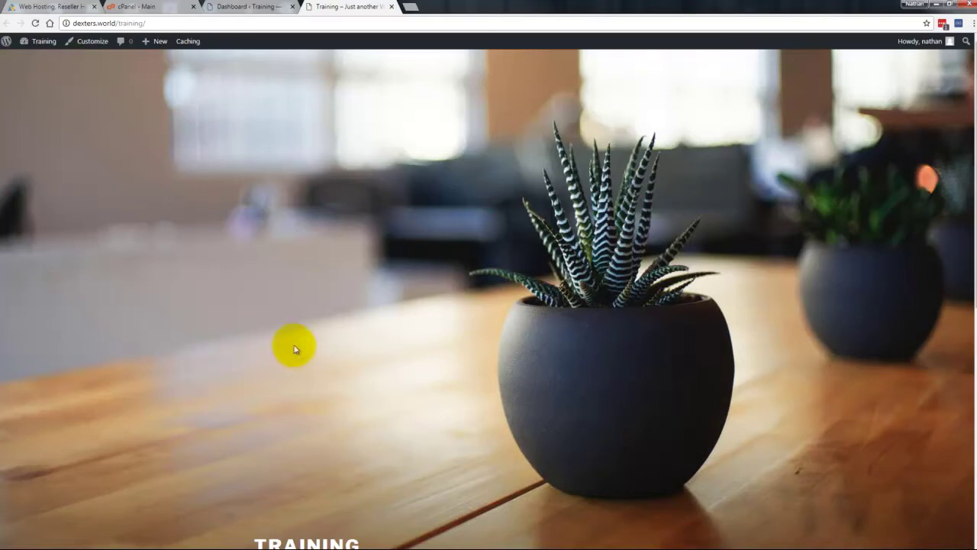
Step: Examine the home page's header, title and tagline, and the area between the header image and the posts
{"action": "scroll", "coordinate": [347, 324], "scroll_direction": "down", "scroll_amount": 1}
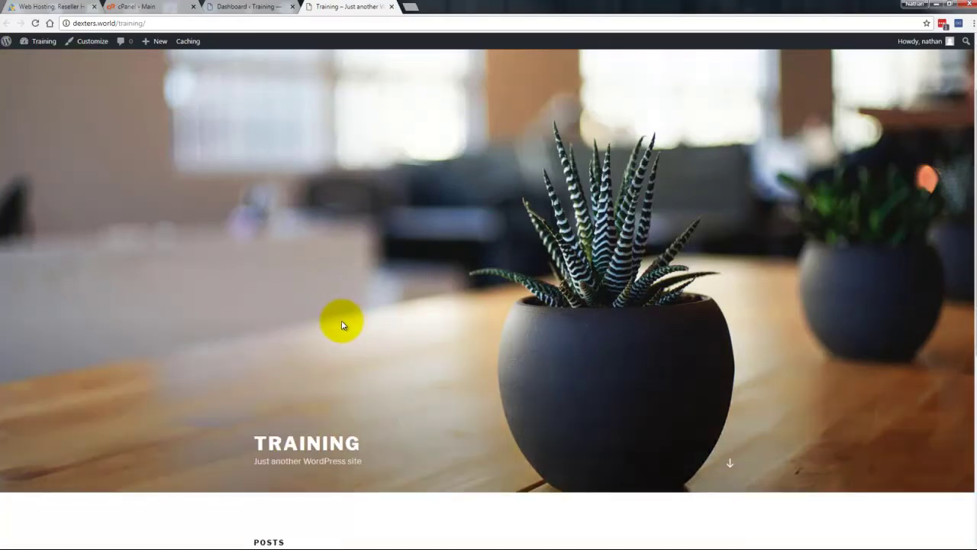
{"action": "scroll", "coordinate": [341, 325], "scroll_direction": "up", "scroll_amount": 1}
{"action": "scroll", "coordinate": [341, 324], "scroll_direction": "down", "scroll_amount": 2}
{"action": "scroll", "coordinate": [339, 324], "scroll_direction": "down", "scroll_amount": 3}
{"action": "scroll", "coordinate": [333, 323], "scroll_direction": "up", "scroll_amount": 4}
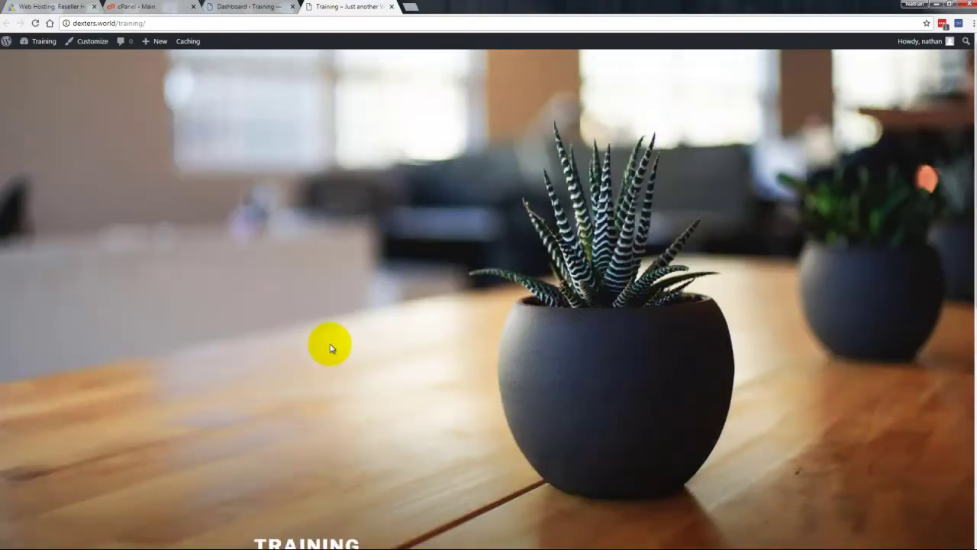
{"action": "scroll", "coordinate": [330, 348], "scroll_direction": "down", "scroll_amount": 1}
{"action": "scroll", "coordinate": [324, 346], "scroll_direction": "up", "scroll_amount": 1}
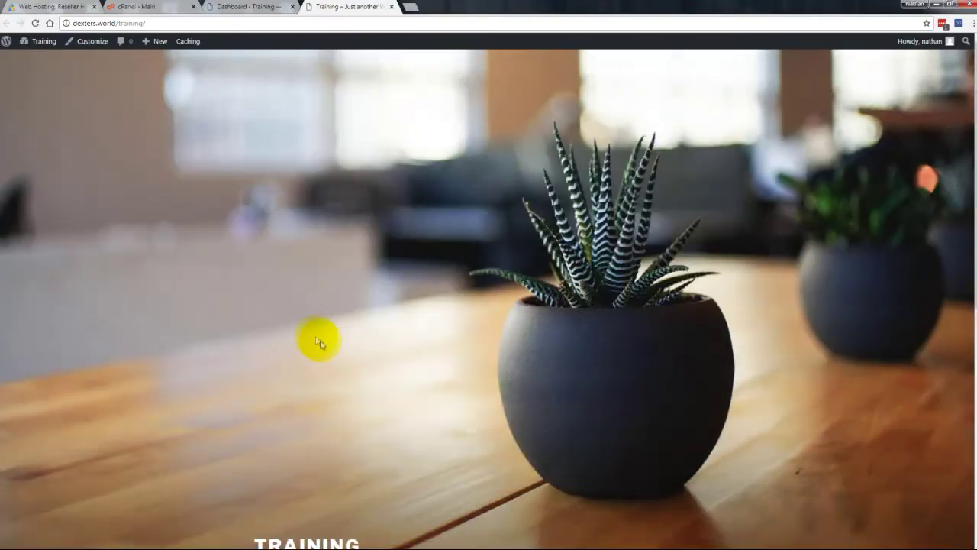
{"action": "scroll", "coordinate": [304, 272], "scroll_direction": "down", "scroll_amount": 1}
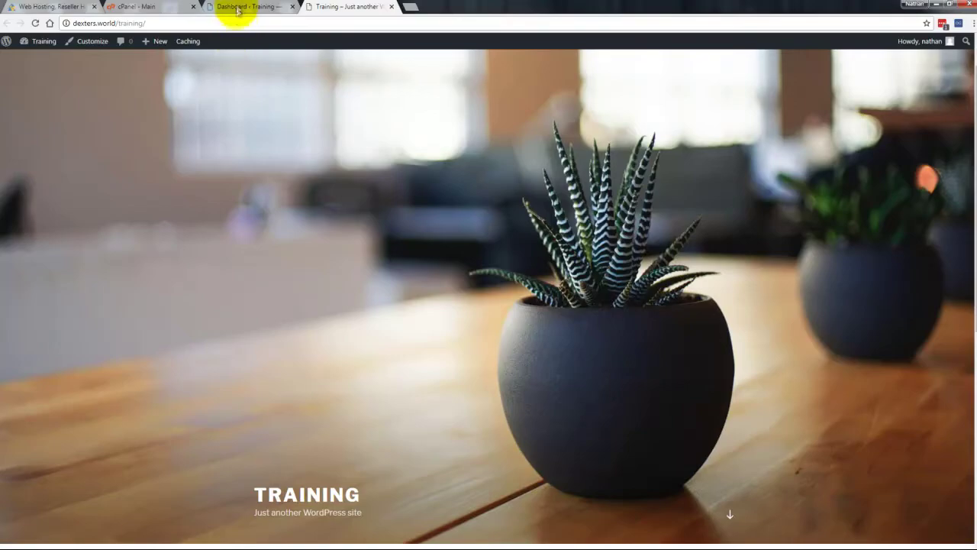
{"action": "left_click", "coordinate": [236, 7]}
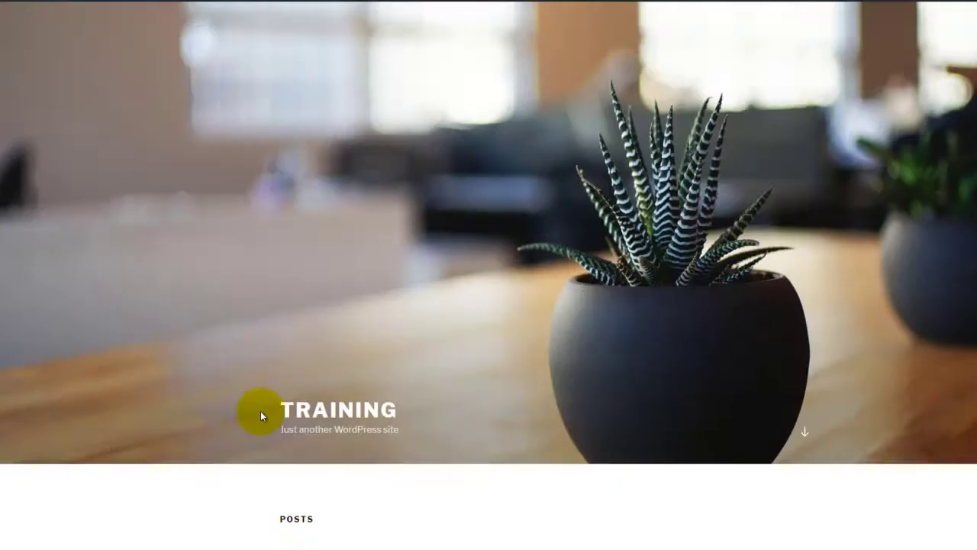
{"action": "scroll", "coordinate": [260, 411], "scroll_direction": "up", "scroll_amount": 1}
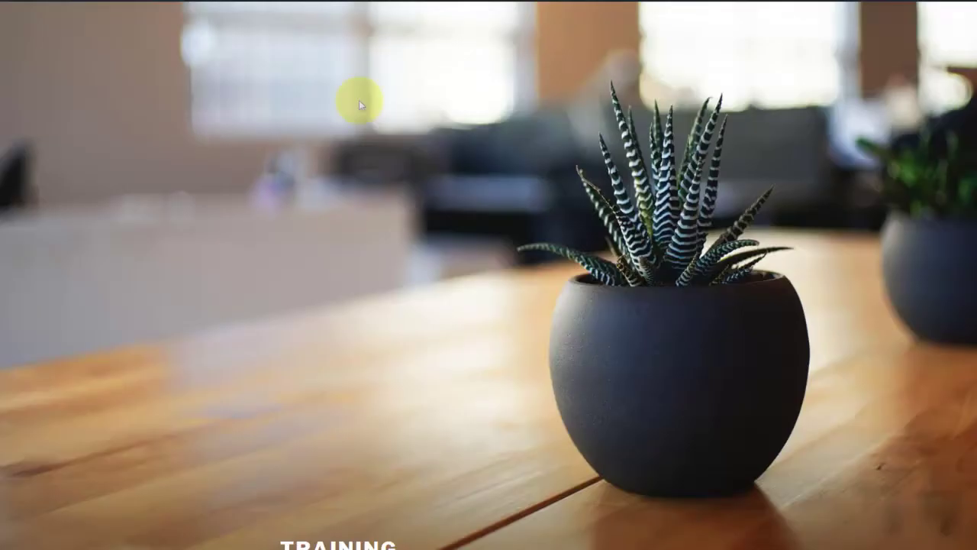
{"action": "scroll", "coordinate": [339, 227], "scroll_direction": "down", "scroll_amount": 3}
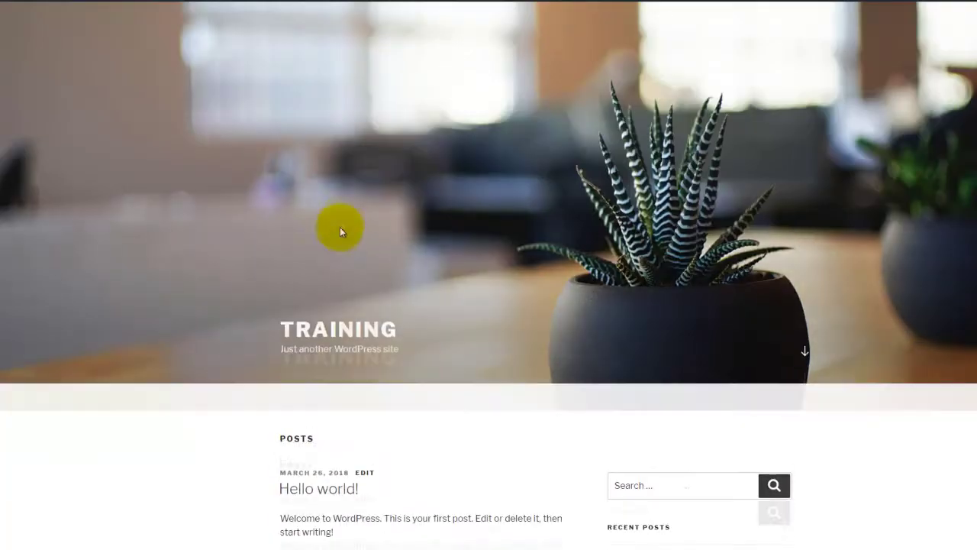
{"action": "scroll", "coordinate": [317, 367], "scroll_direction": "down", "scroll_amount": 2}
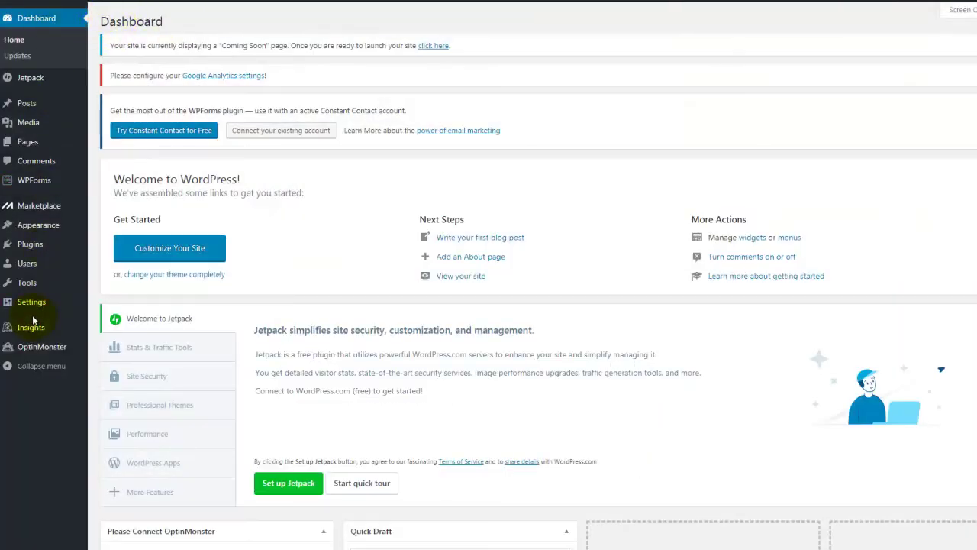
Step: From the WordPress dashboard, open the site's menu editor and create a menu named My First Menu
{"action": "mouse_move", "coordinate": [38, 308]}
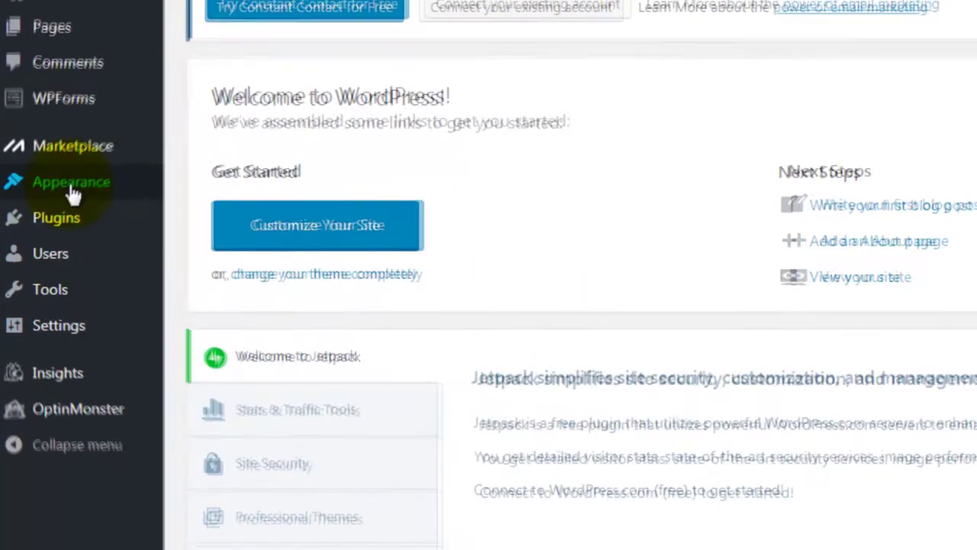
{"action": "mouse_move", "coordinate": [34, 226]}
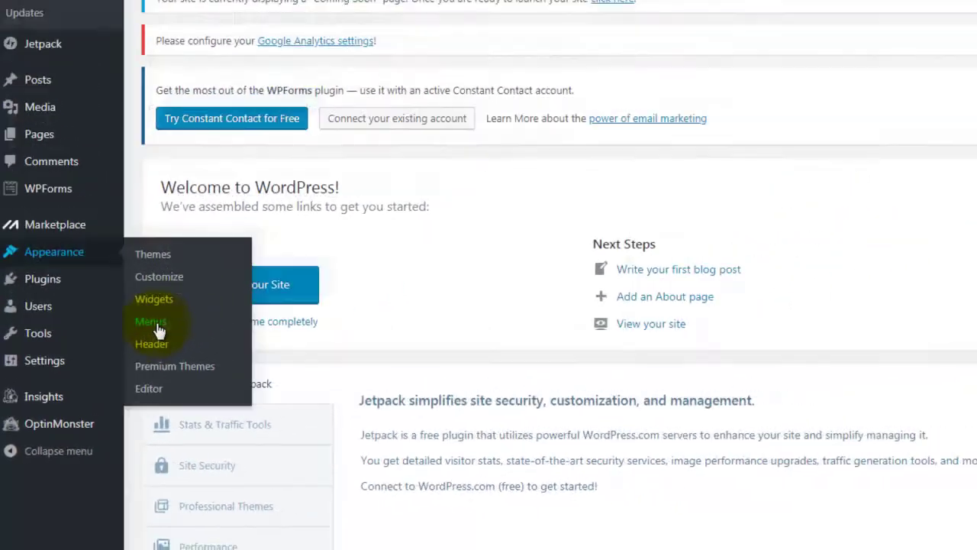
{"action": "left_click", "coordinate": [210, 282]}
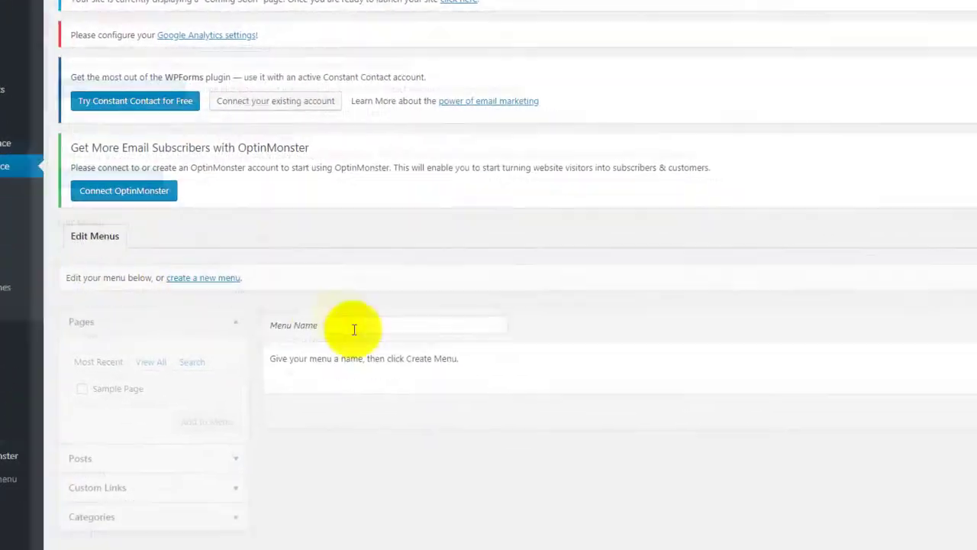
{"action": "left_click", "coordinate": [434, 394]}
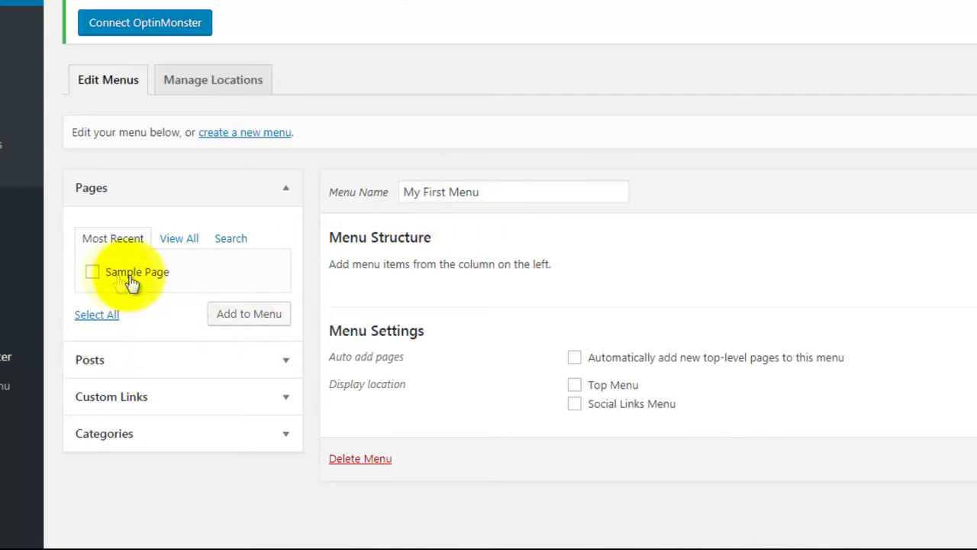
Step: Add the existing Sample Page to My First Menu
{"action": "left_click", "coordinate": [92, 272]}
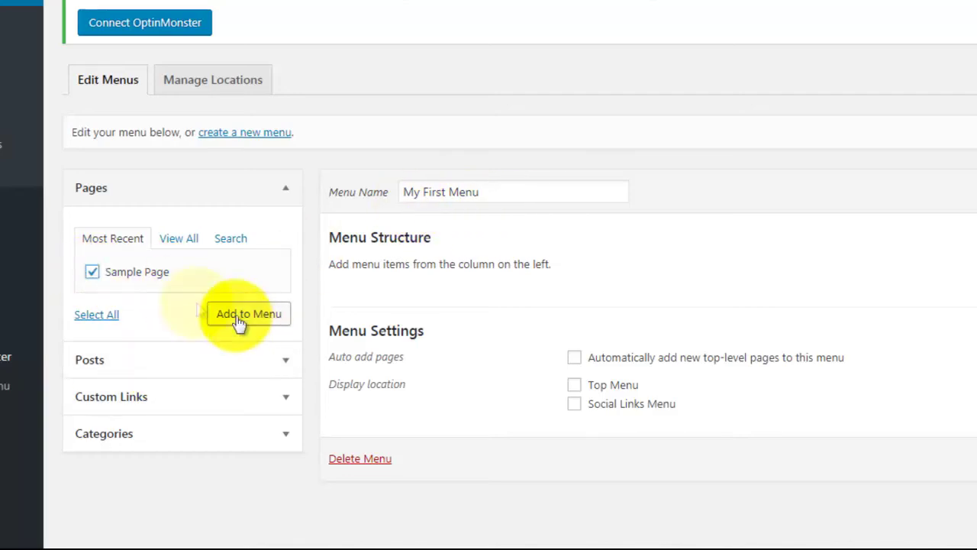
{"action": "left_click", "coordinate": [249, 313]}
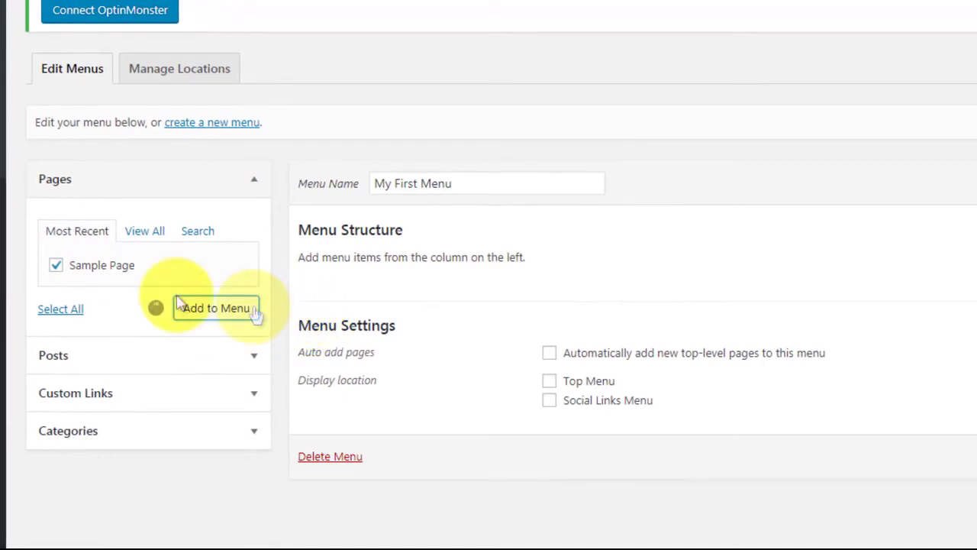
{"action": "mouse_move", "coordinate": [371, 295]}
{"action": "left_mouse_down"}
{"action": "mouse_move", "coordinate": [375, 283]}
{"action": "mouse_move", "coordinate": [366, 306]}
{"action": "left_mouse_up"}
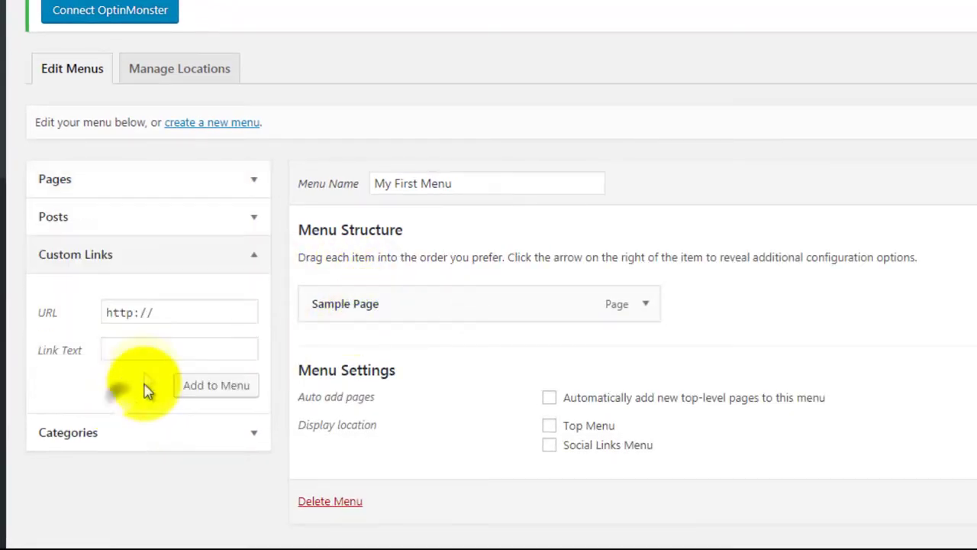
{"action": "left_click", "coordinate": [176, 313]}
{"action": "type", "text": "www.google.com."}
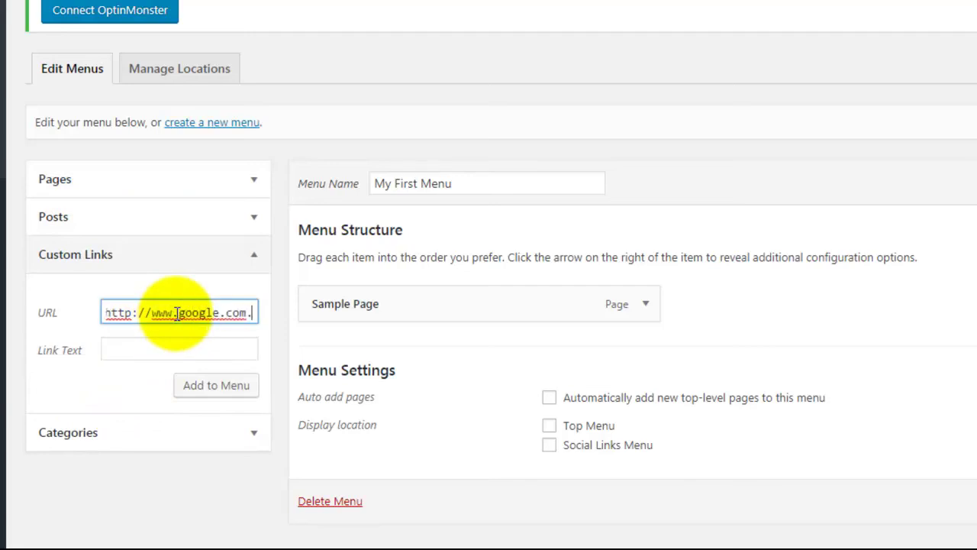
{"action": "key", "text": "Tab"}
{"action": "type", "text": "Google"}
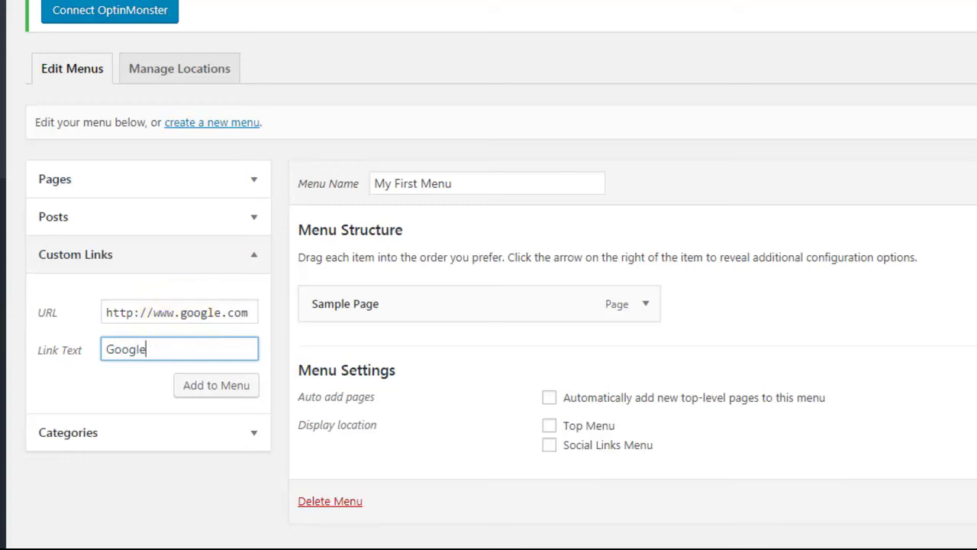
{"action": "left_click", "coordinate": [227, 387]}
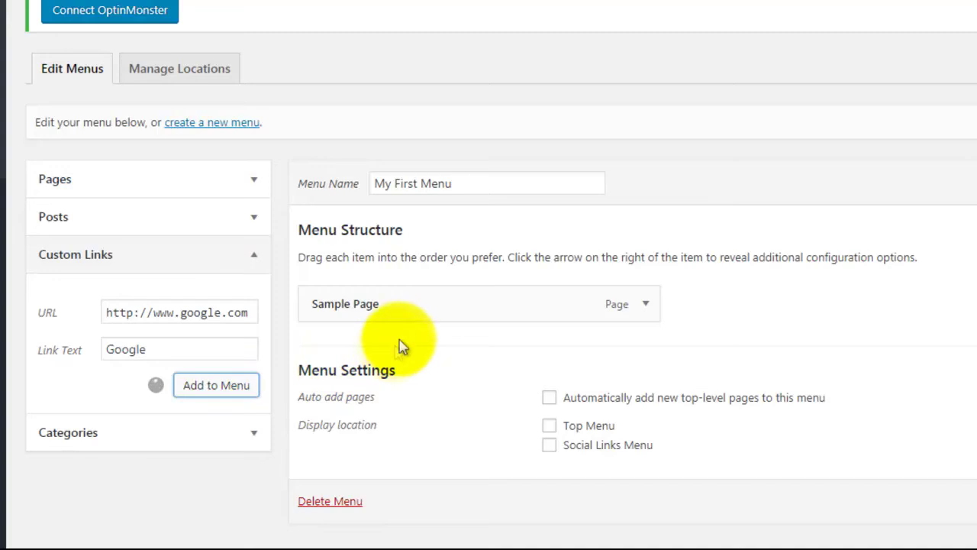
{"action": "left_click", "coordinate": [193, 314]}
{"action": "type", "text": "www."}
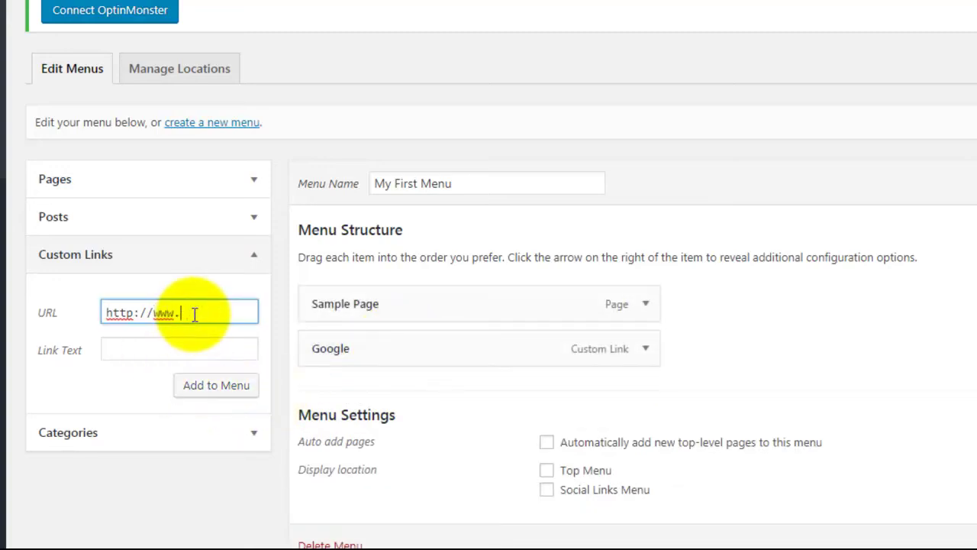
{"action": "type", "text": "facebook.com"}
{"action": "key", "text": "Tab"}
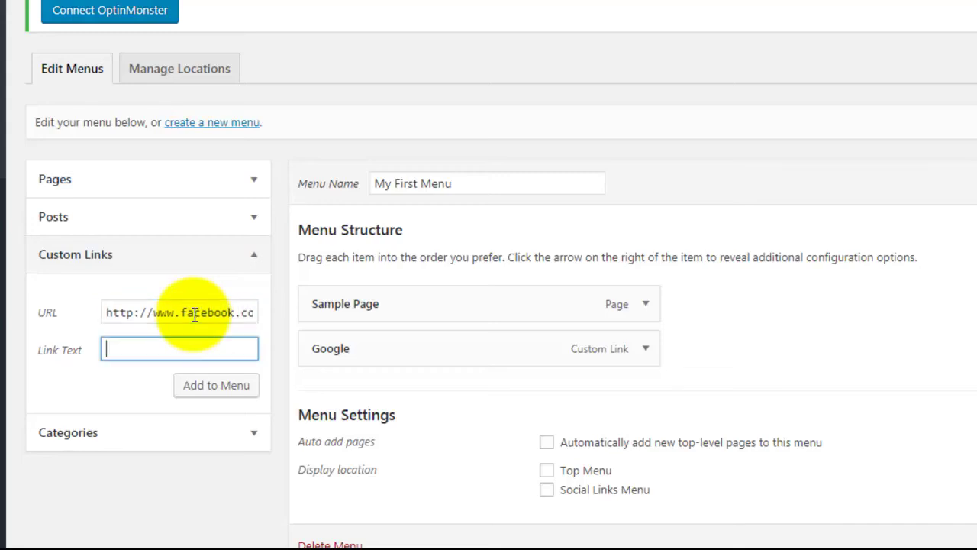
{"action": "type", "text": "Facebook"}
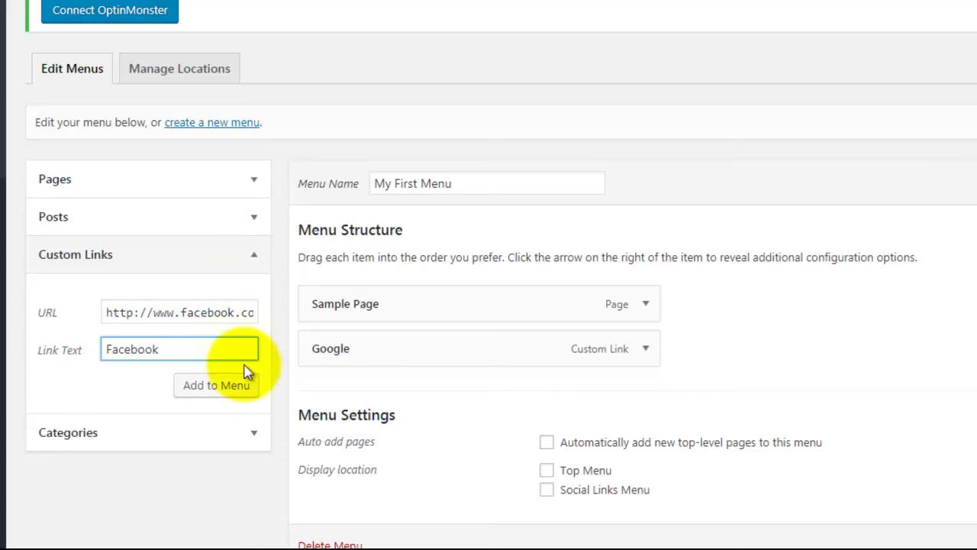
{"action": "left_click", "coordinate": [231, 387]}
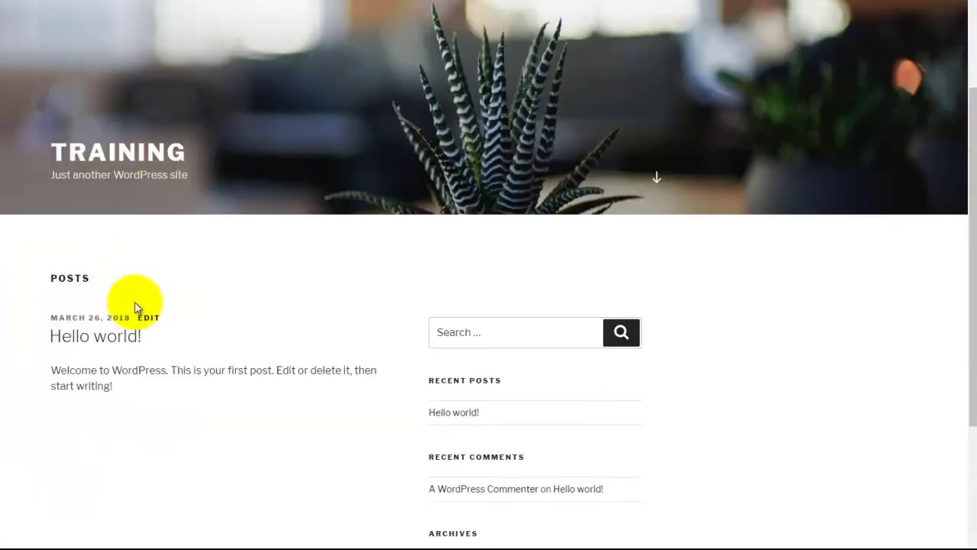
Step: Reload the Training home page and check the navigation menu between the header image and the posts
{"action": "right_click", "coordinate": [2, 264]}
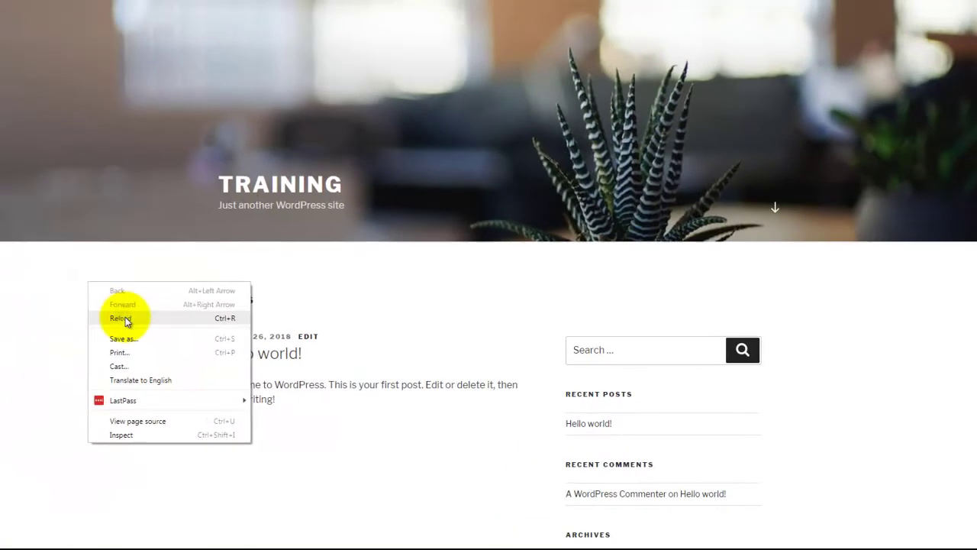
{"action": "left_click", "coordinate": [122, 319]}
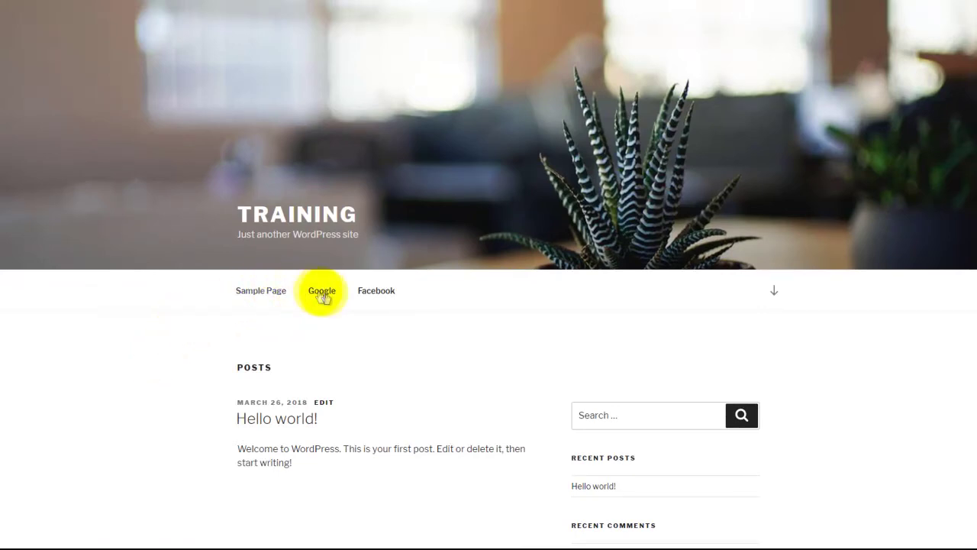
{"action": "left_click", "coordinate": [772, 290]}
{"action": "scroll", "coordinate": [280, 387], "scroll_direction": "up", "scroll_amount": 3}
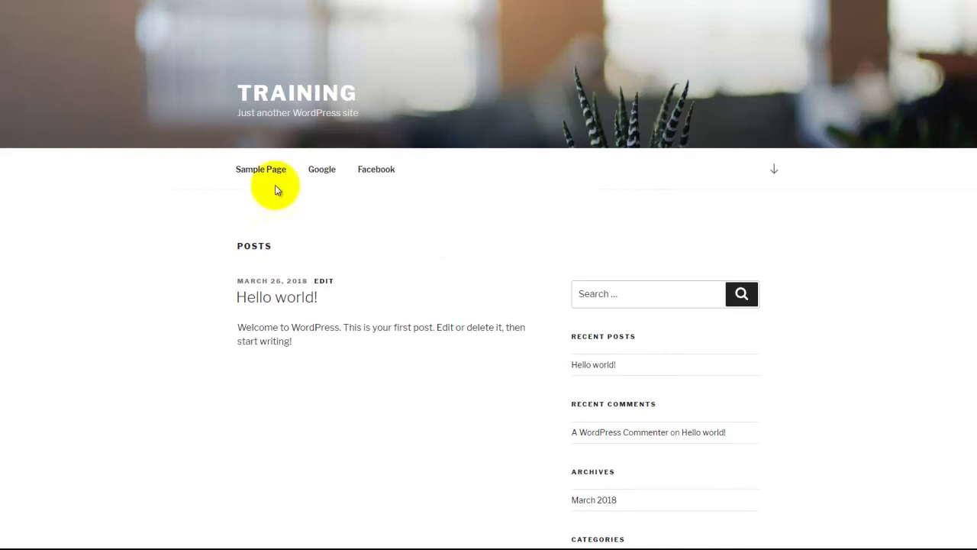
Step: Test the Google link in the site's navigation menu, return to the home page, and follow the Facebook link
{"action": "left_click", "coordinate": [323, 177]}
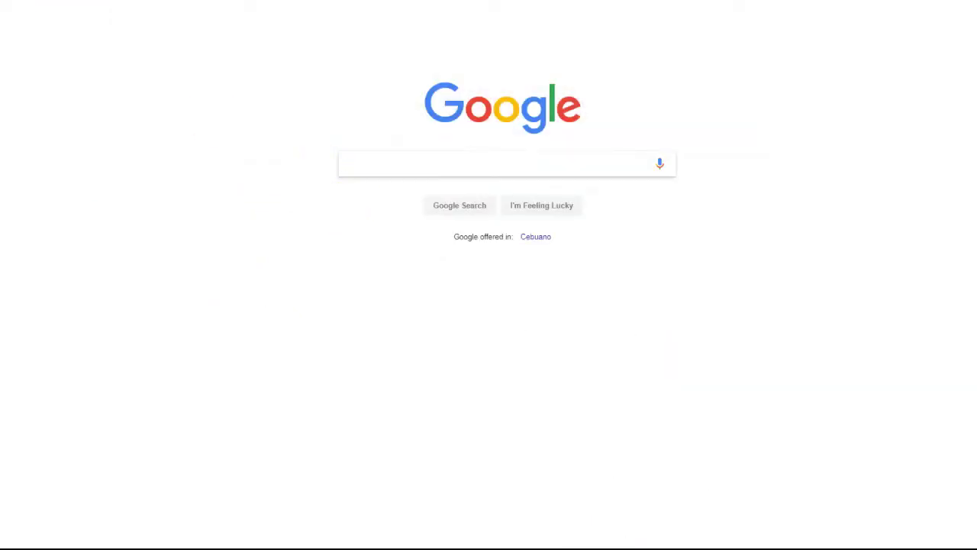
{"action": "key", "text": "alt+Left"}
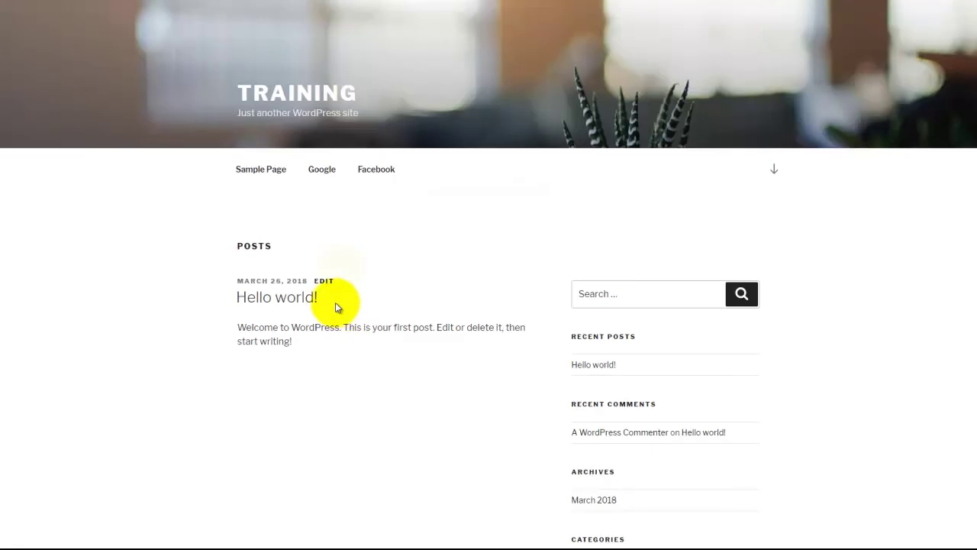
{"action": "left_click", "coordinate": [377, 171]}
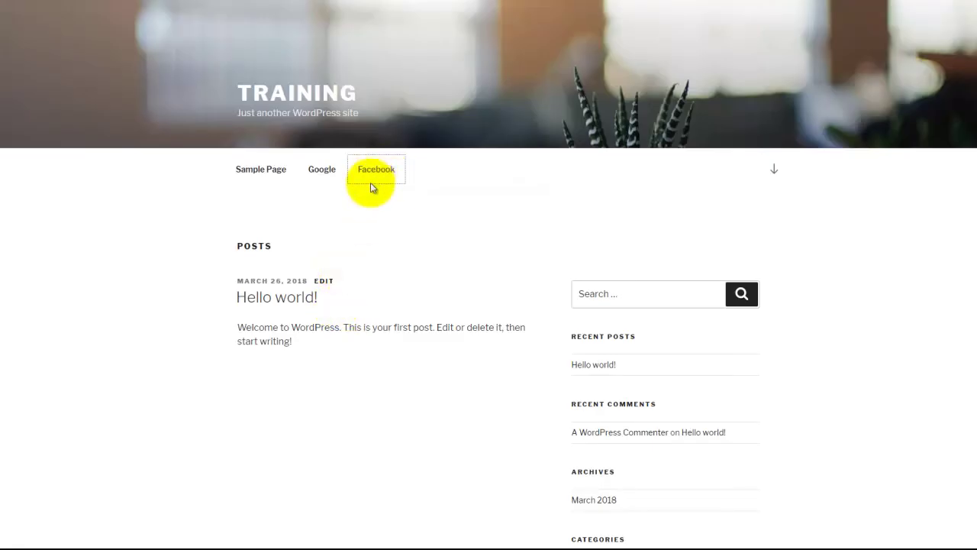
Step: Look down the Training home page from the header image past the posts to the sidebar's Meta links
{"action": "left_click", "coordinate": [271, 429]}
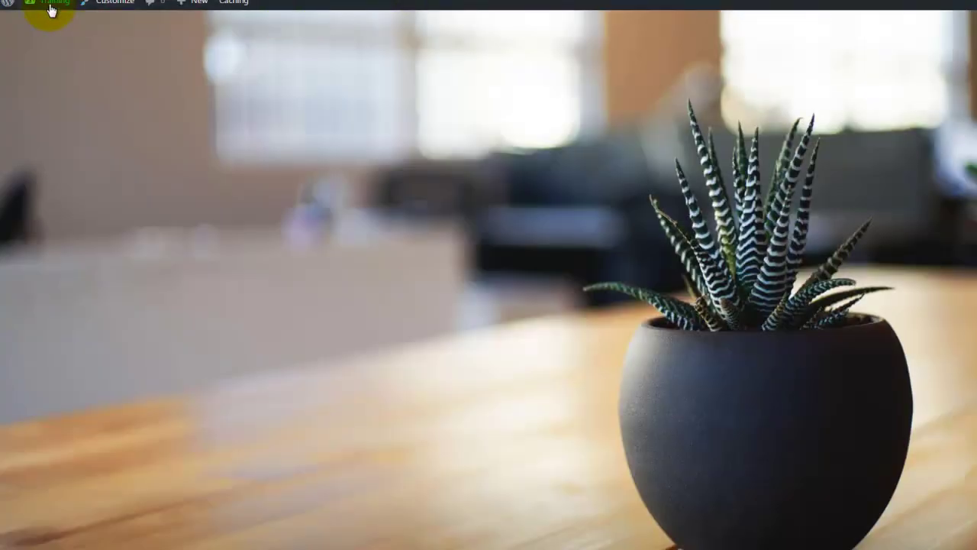
{"action": "mouse_move", "coordinate": [49, 6]}
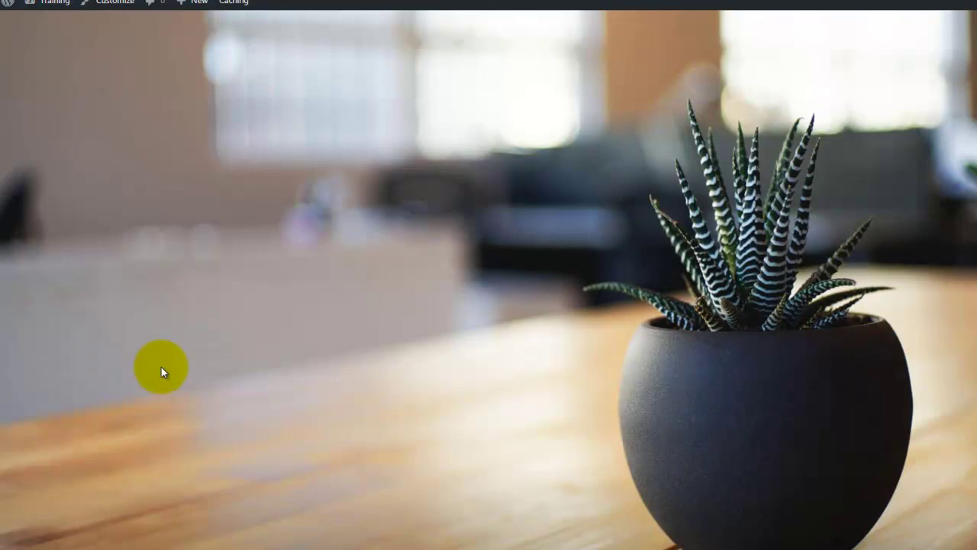
{"action": "scroll", "coordinate": [161, 365], "scroll_direction": "down", "scroll_amount": 10}
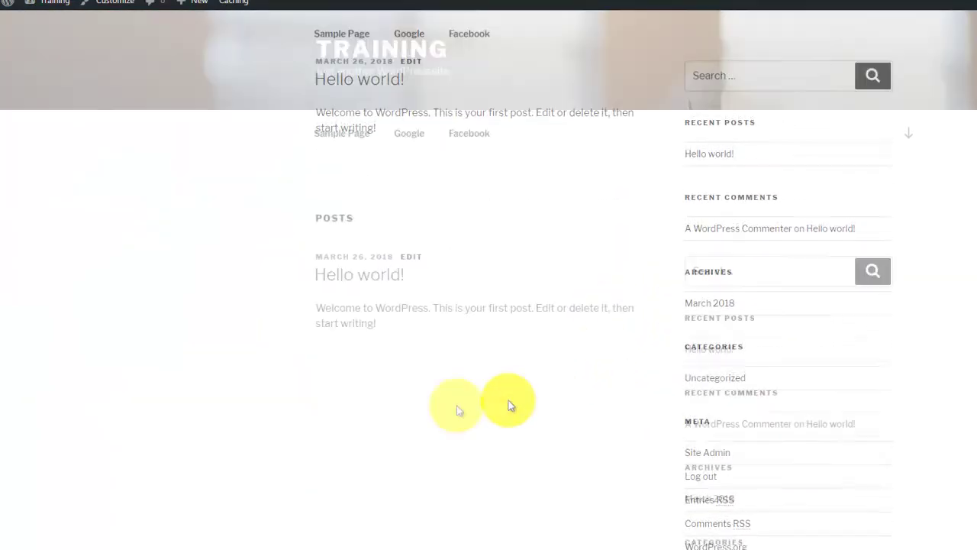